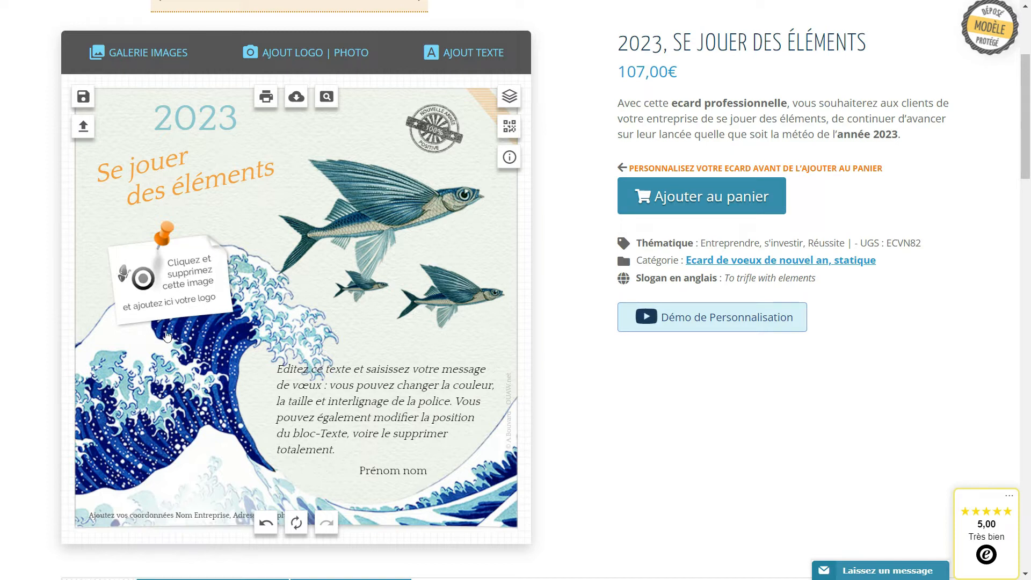
Delete the placeholder logo image from the pinned white paper note.
{"action": "left_click", "coordinate": [163, 294]}
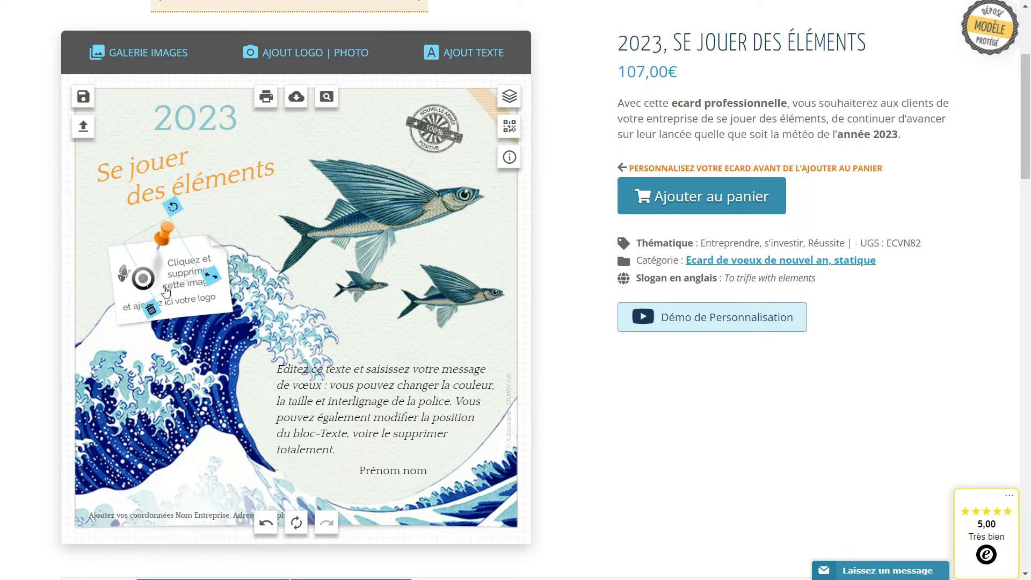
{"action": "left_click", "coordinate": [381, 401]}
{"action": "left_click", "coordinate": [382, 470]}
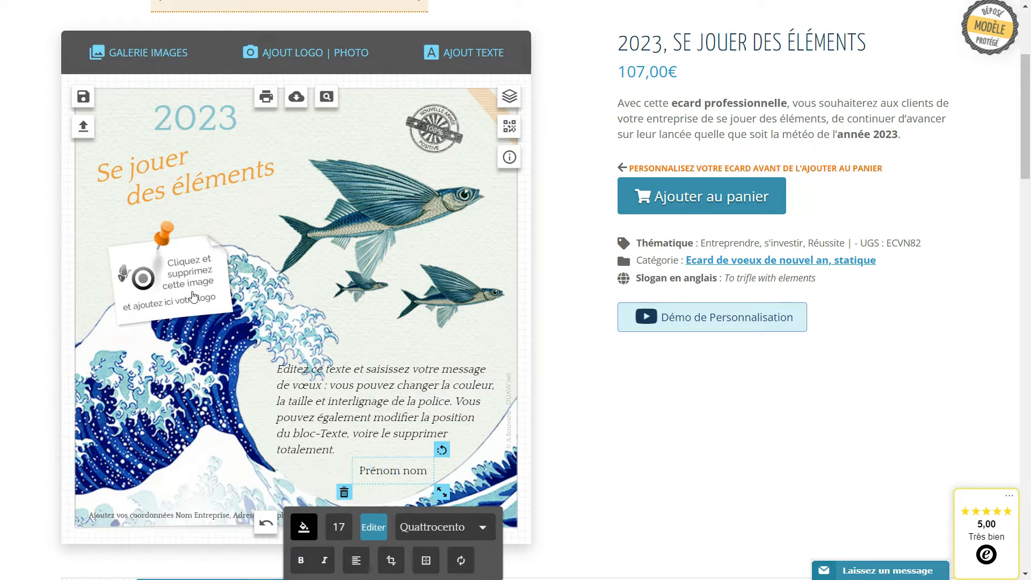
{"action": "left_click", "coordinate": [164, 290]}
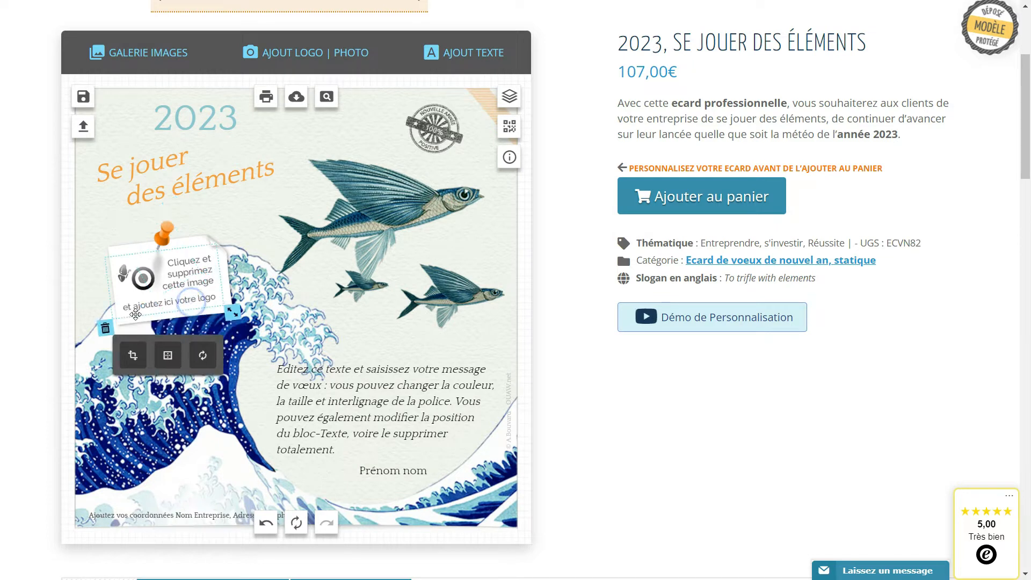
{"action": "left_click", "coordinate": [105, 328]}
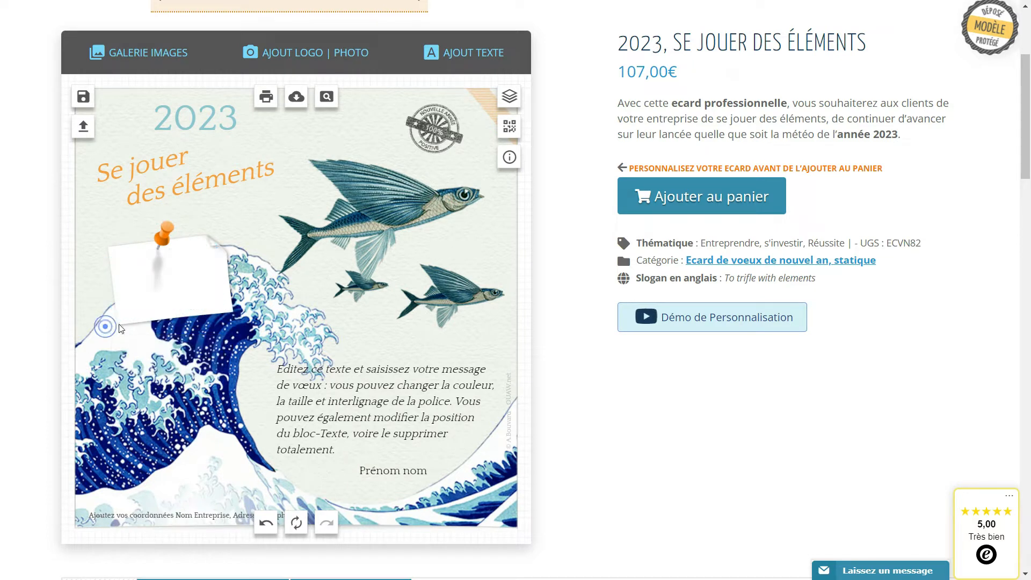
Upload the logo file OUAW-logo-Fond-blanc.png and add it to the card.
{"action": "left_click", "coordinate": [304, 61]}
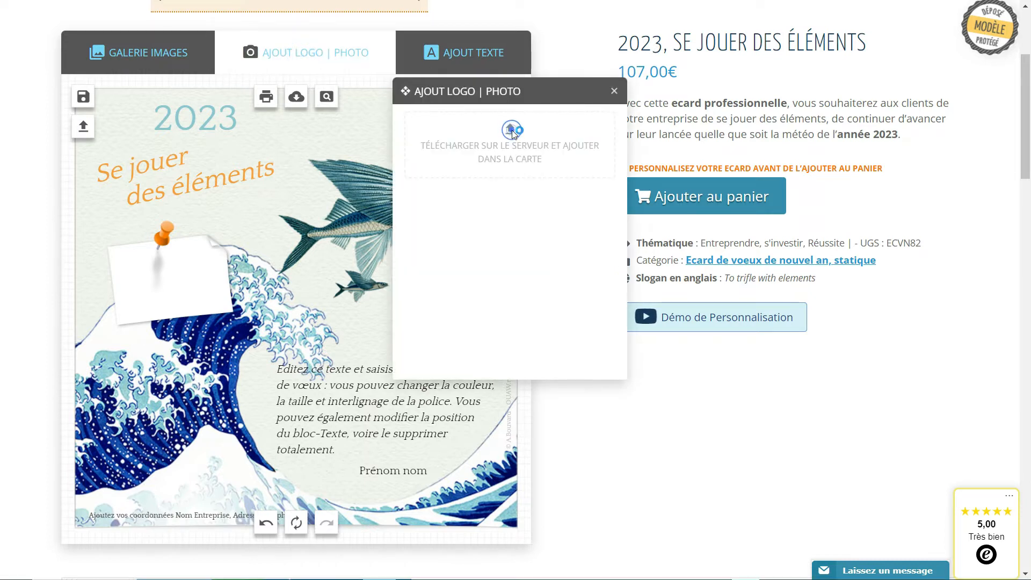
{"action": "left_click", "coordinate": [513, 131]}
{"action": "left_click", "coordinate": [695, 135]}
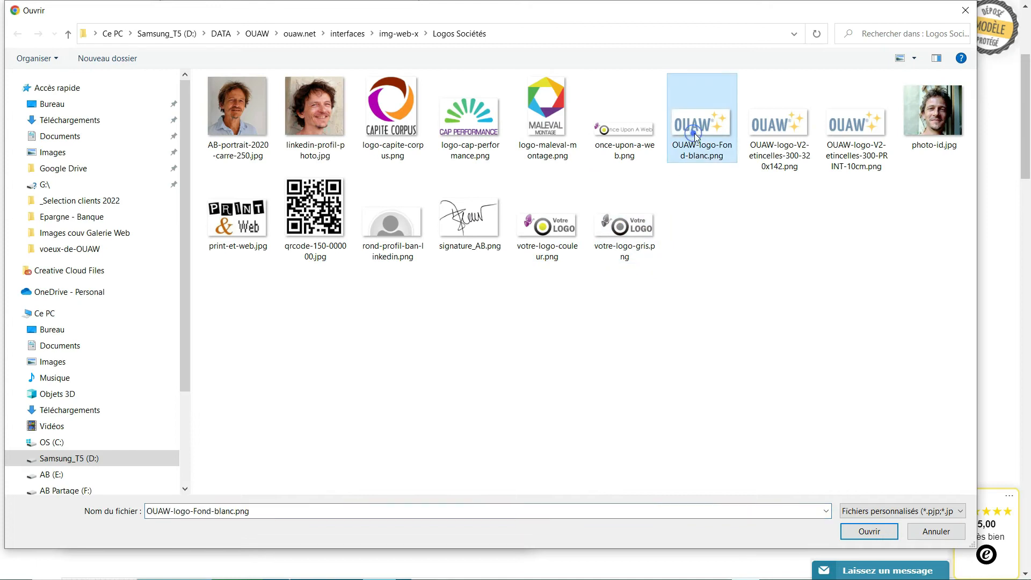
{"action": "left_click", "coordinate": [869, 531]}
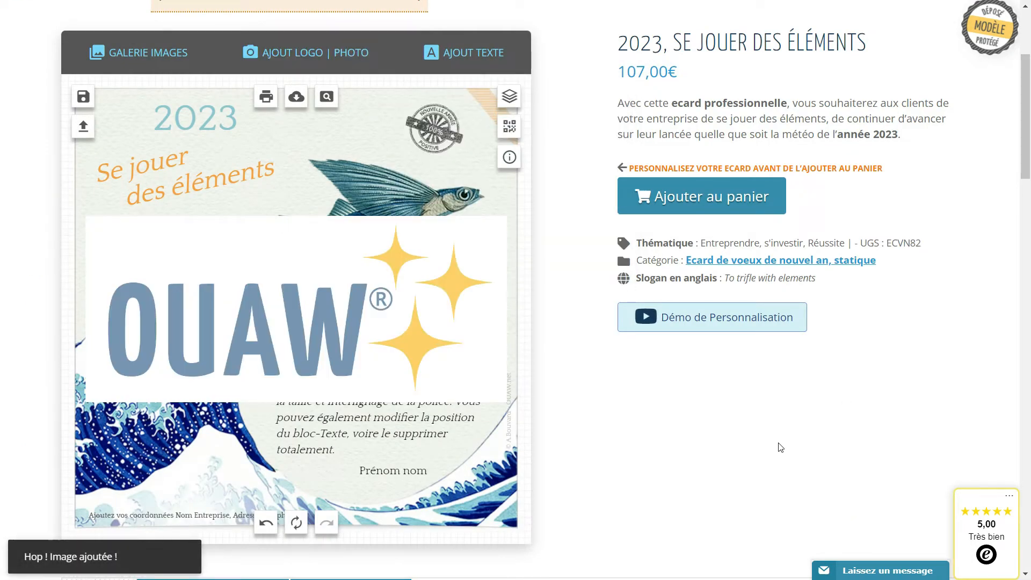
Shrink the OUAW logo, tilt it to match the paper note and position it over the note.
{"action": "left_click", "coordinate": [321, 355]}
{"action": "left_click_drag", "start_coordinate": [515, 409], "coordinate": [195, 290]}
{"action": "left_click_drag", "start_coordinate": [232, 246], "coordinate": [223, 240]}
{"action": "mouse_move", "coordinate": [195, 273]}
{"action": "left_mouse_down"}
{"action": "mouse_move", "coordinate": [192, 248]}
{"action": "mouse_move", "coordinate": [194, 269]}
{"action": "mouse_move", "coordinate": [178, 284]}
{"action": "left_mouse_up"}
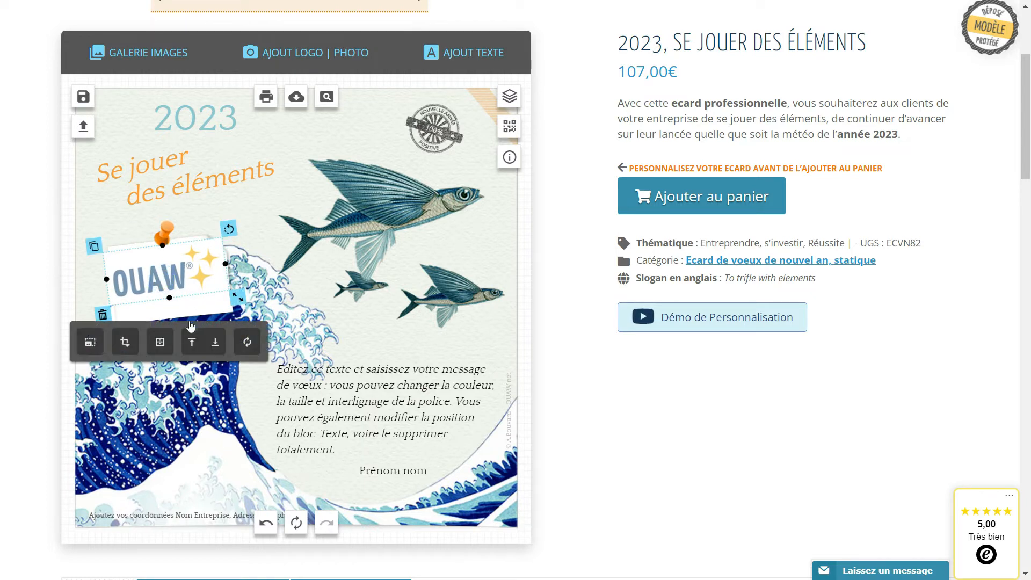
Send the logo beneath the orange pin and nudge it down to sit within the paper note.
{"action": "left_click", "coordinate": [218, 344]}
{"action": "left_click", "coordinate": [189, 269]}
{"action": "left_click_drag", "start_coordinate": [189, 269], "coordinate": [191, 280]}
{"action": "left_click_drag", "start_coordinate": [127, 281], "coordinate": [129, 292]}
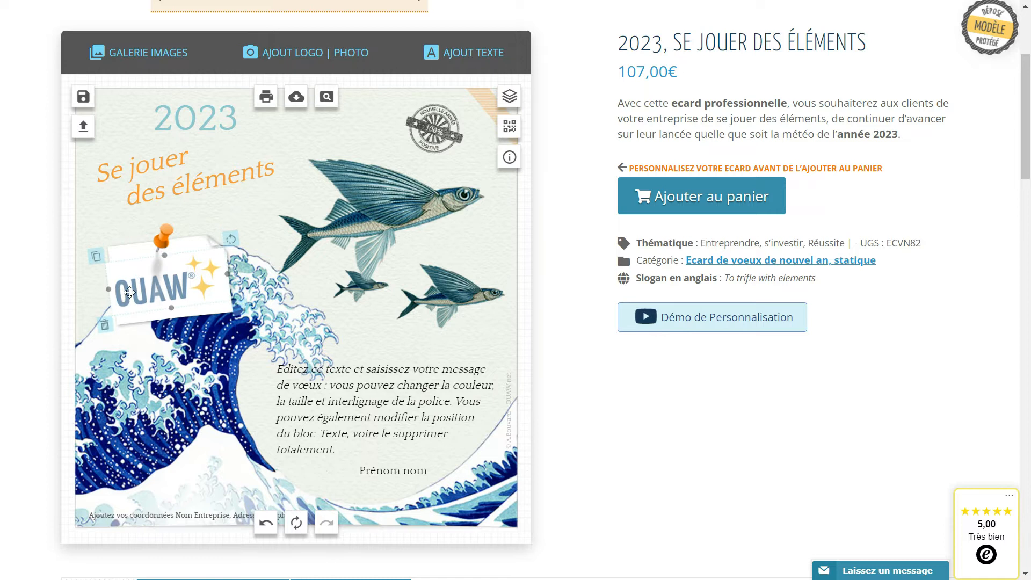
Widen the white paper note on both sides and recentre the logo on it.
{"action": "left_click", "coordinate": [123, 258]}
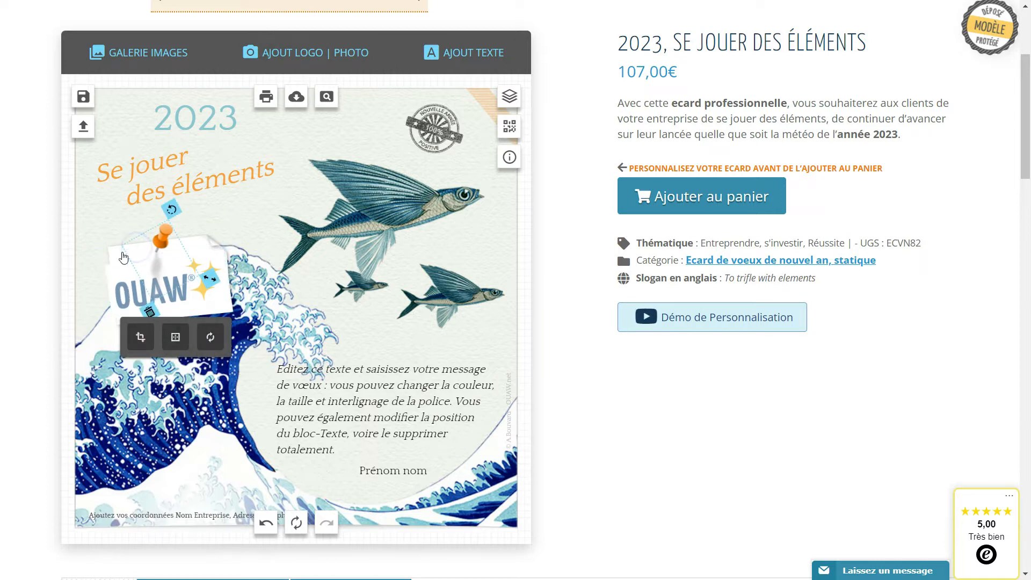
{"action": "left_click", "coordinate": [118, 254]}
{"action": "left_click_drag", "start_coordinate": [110, 290], "coordinate": [155, 293]}
{"action": "left_click", "coordinate": [152, 293]}
{"action": "left_click", "coordinate": [380, 344]}
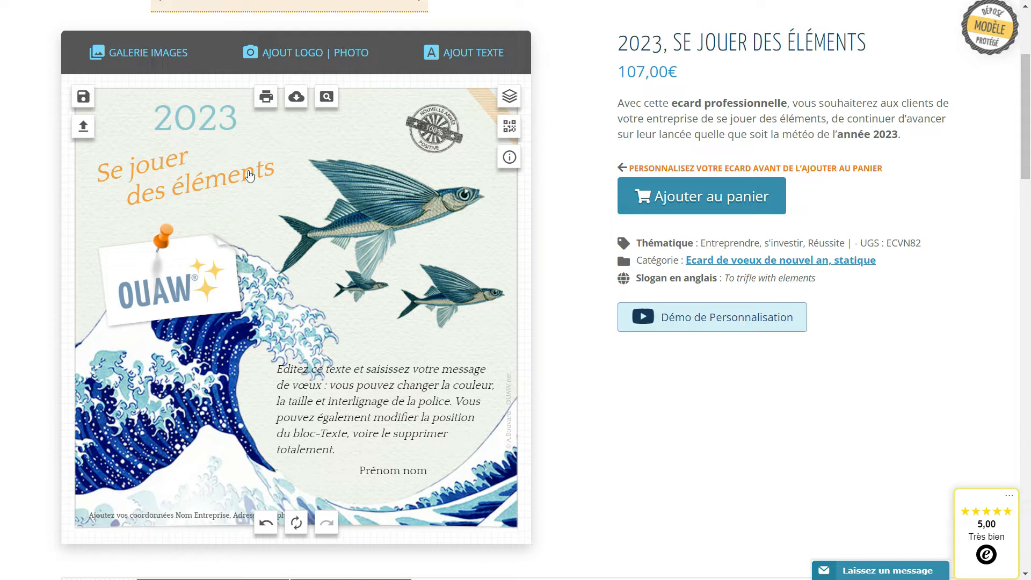
Delete the logo from the paper note and insert it again from the uploaded images.
{"action": "left_click", "coordinate": [190, 283]}
{"action": "left_click", "coordinate": [124, 302]}
{"action": "left_click", "coordinate": [107, 327]}
{"action": "left_click", "coordinate": [285, 49]}
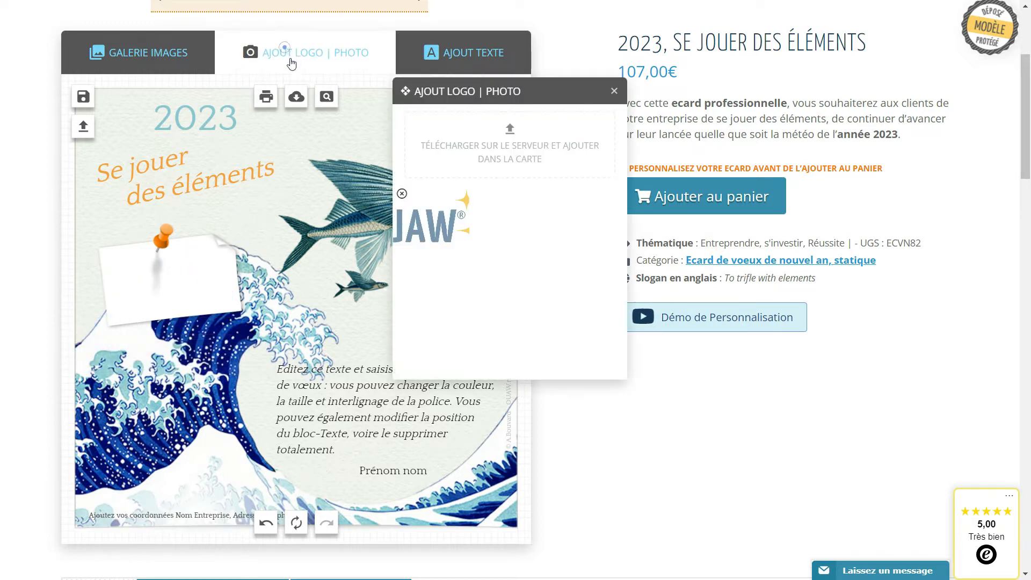
{"action": "left_click", "coordinate": [416, 222]}
{"action": "left_click", "coordinate": [390, 308]}
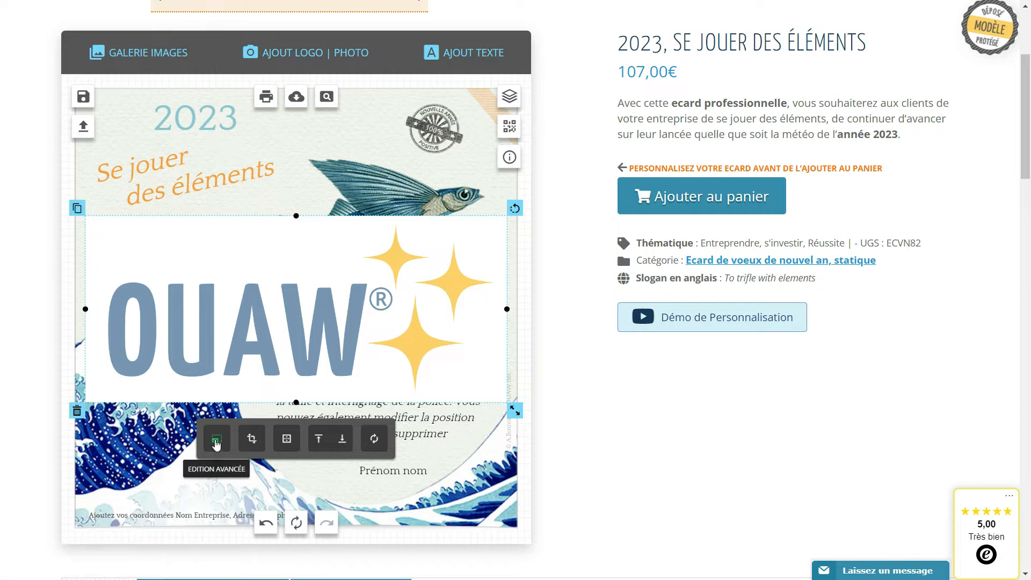
Remove the logo's white background with Détourage at a transparency of 0.10 and save the edited image.
{"action": "left_click", "coordinate": [217, 441]}
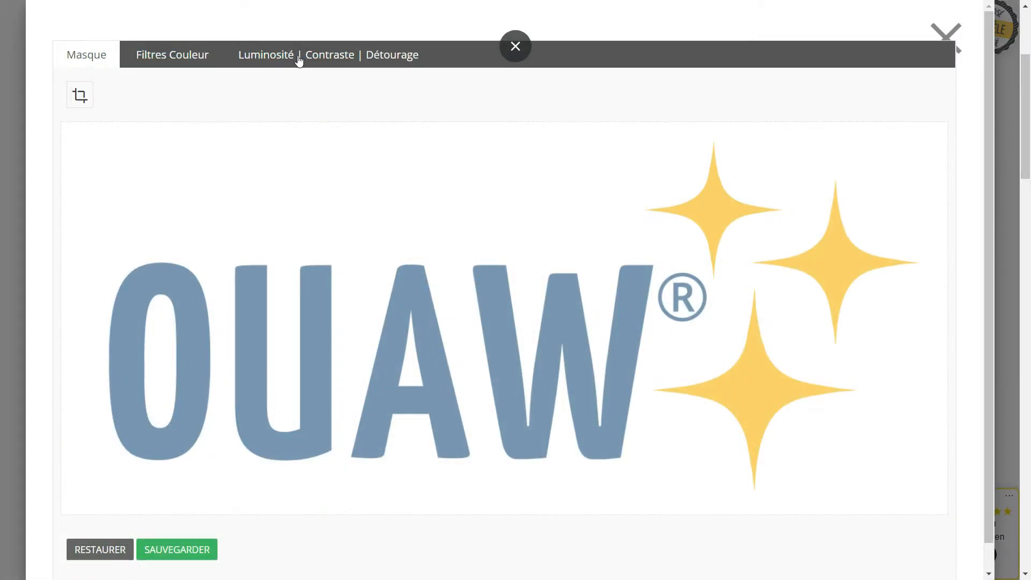
{"action": "left_click", "coordinate": [318, 60]}
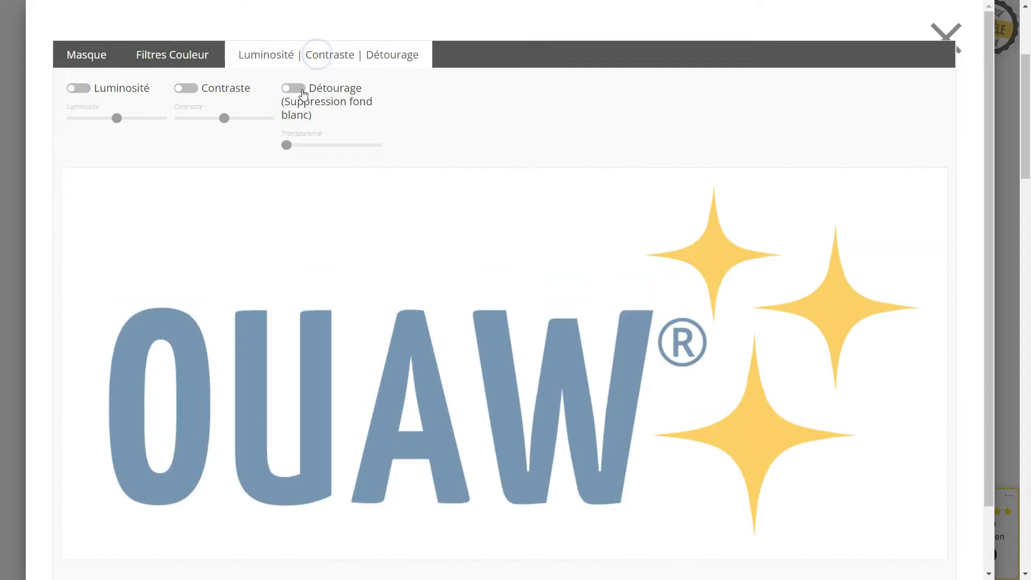
{"action": "left_click", "coordinate": [296, 88]}
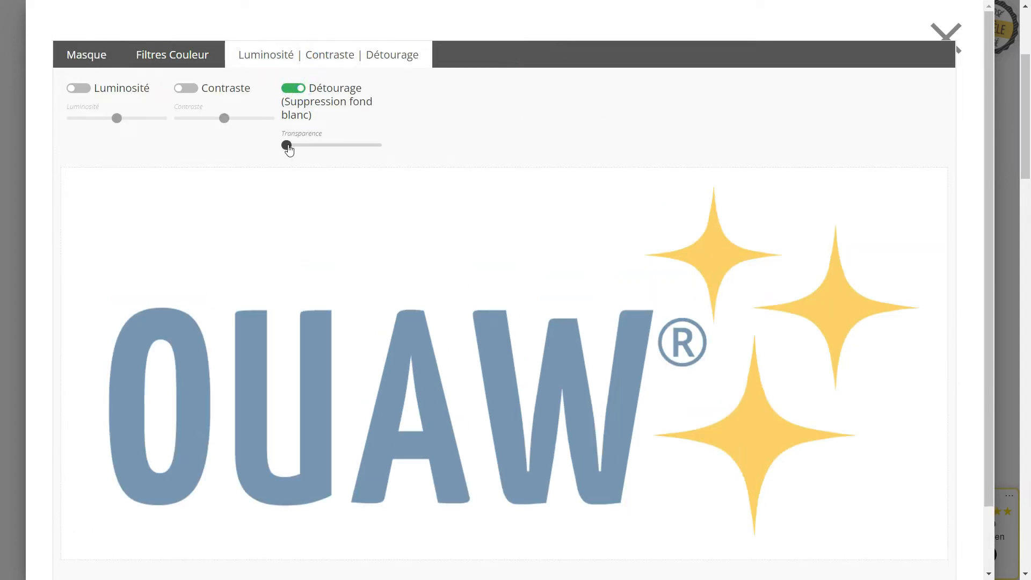
{"action": "left_click", "coordinate": [289, 146]}
{"action": "left_click_drag", "start_coordinate": [289, 145], "coordinate": [296, 149]}
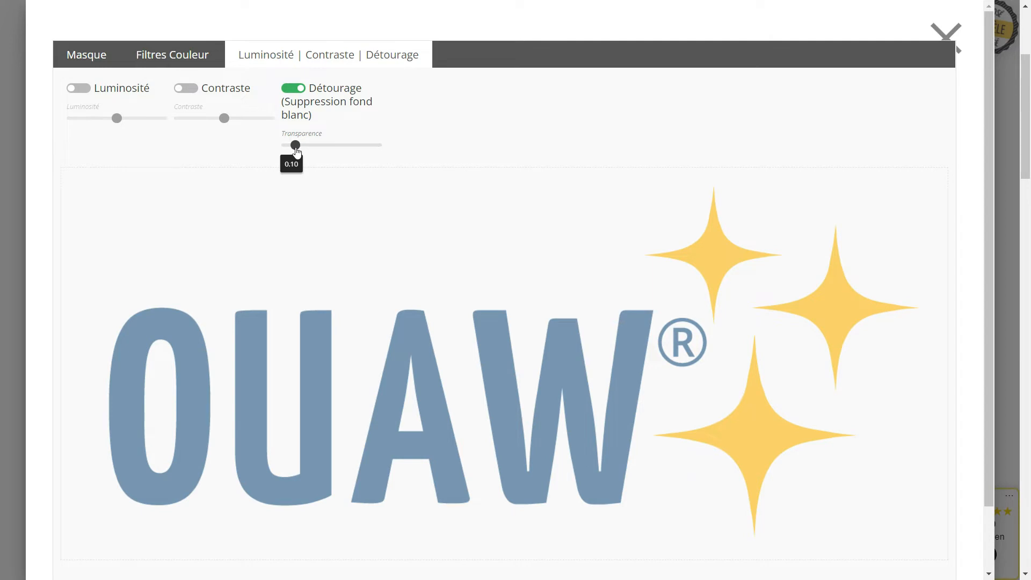
{"action": "scroll", "coordinate": [398, 297], "scroll_direction": "down", "scroll_amount": 2}
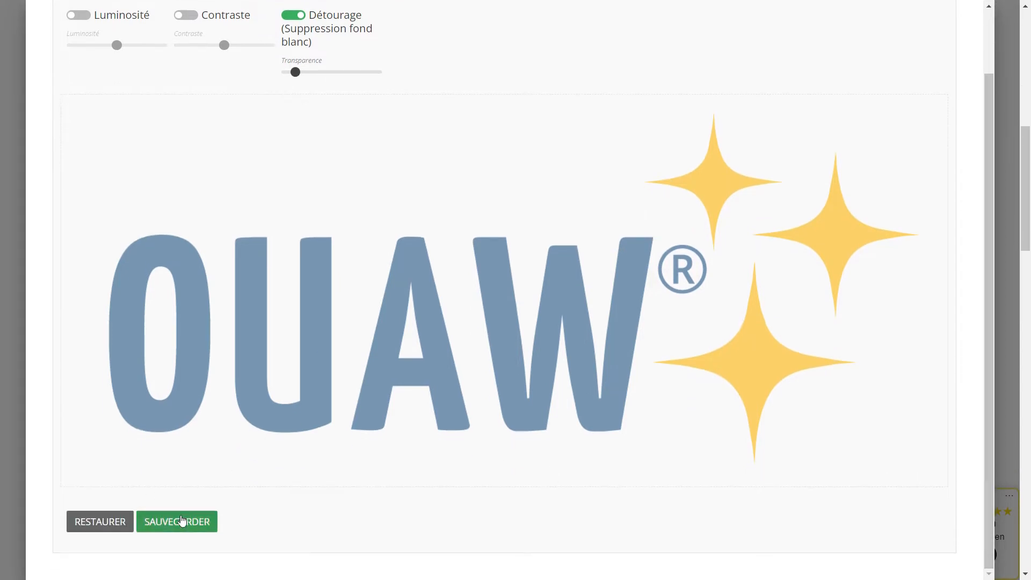
{"action": "left_click", "coordinate": [181, 517]}
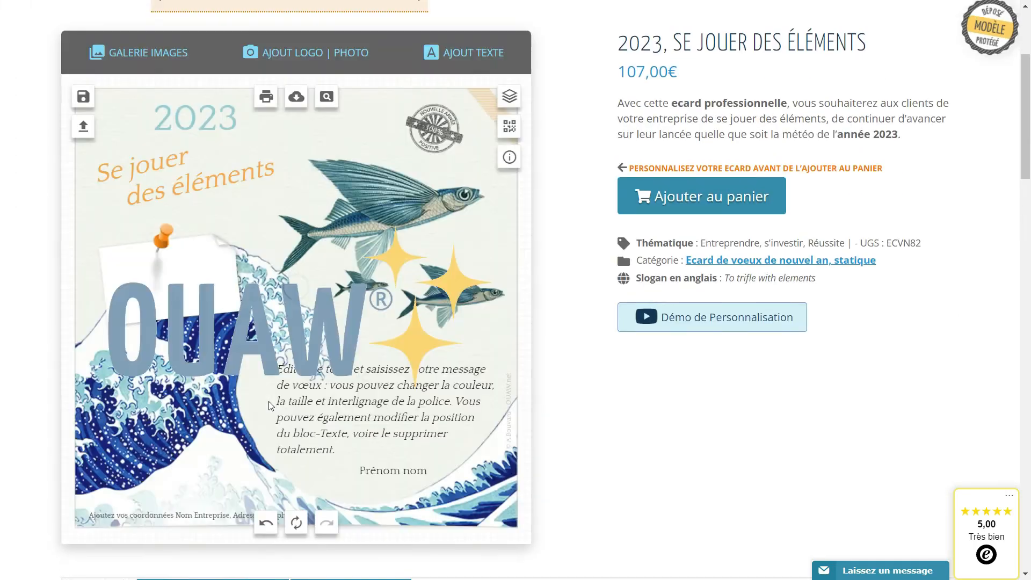
Scale the transparent logo down and place it beside the paper note, below the large fish.
{"action": "left_click_drag", "start_coordinate": [290, 368], "coordinate": [363, 249]}
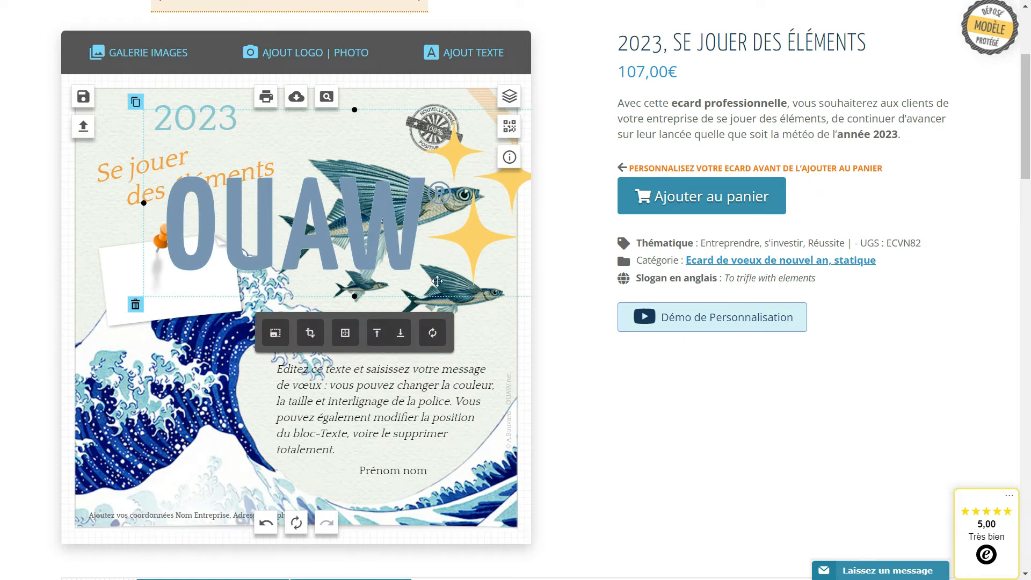
{"action": "left_click_drag", "start_coordinate": [468, 290], "coordinate": [408, 381]}
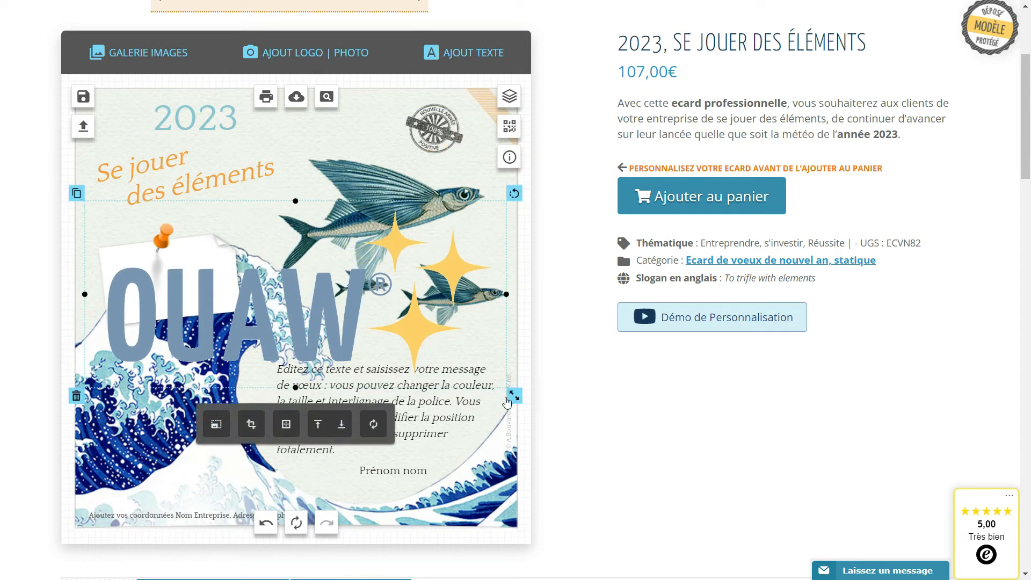
{"action": "left_click_drag", "start_coordinate": [513, 395], "coordinate": [377, 335]}
{"action": "left_click_drag", "start_coordinate": [271, 308], "coordinate": [312, 292]}
Delete the white paper note and the orange pin, and move the logo into their place above the wave.
{"action": "left_click", "coordinate": [151, 296]}
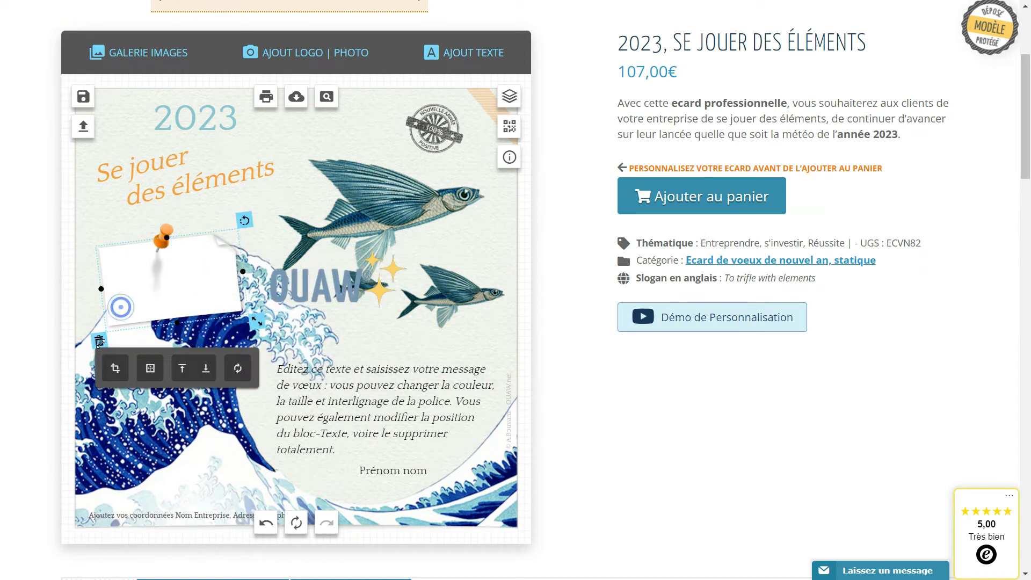
{"action": "left_click", "coordinate": [99, 345]}
{"action": "left_click", "coordinate": [163, 236]}
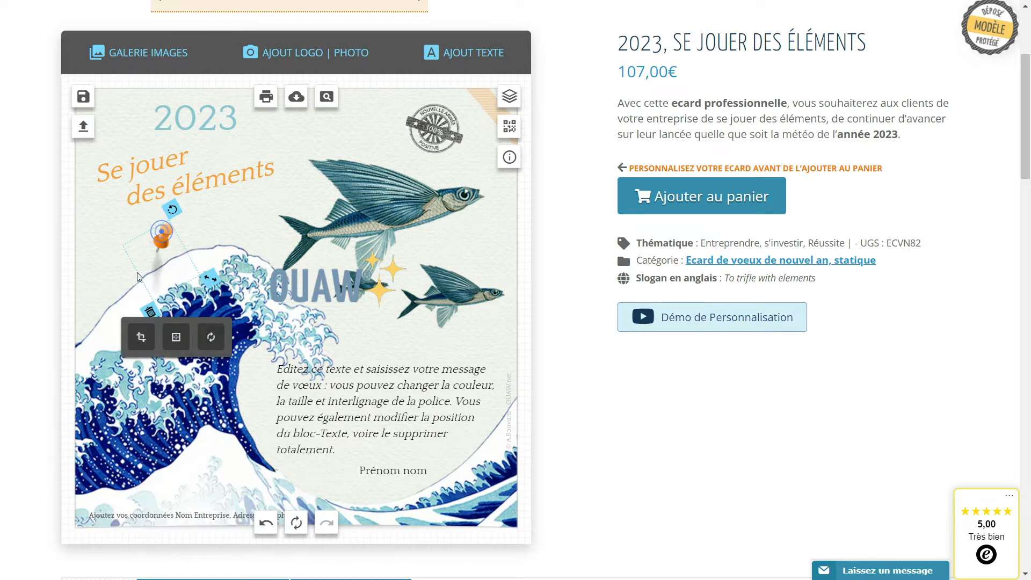
{"action": "left_click", "coordinate": [149, 316]}
{"action": "left_click_drag", "start_coordinate": [291, 284], "coordinate": [123, 259]}
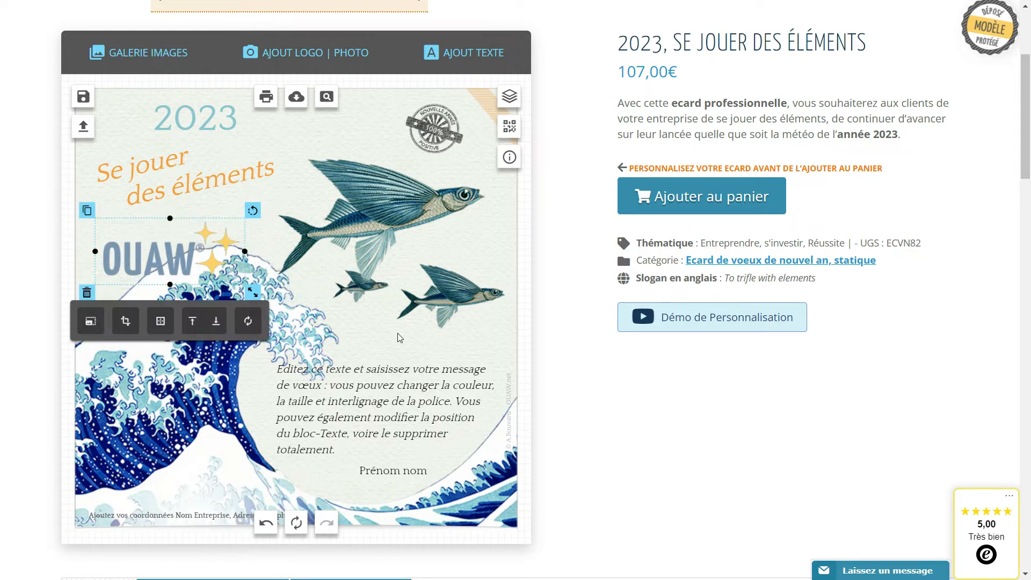
{"action": "left_click", "coordinate": [393, 334]}
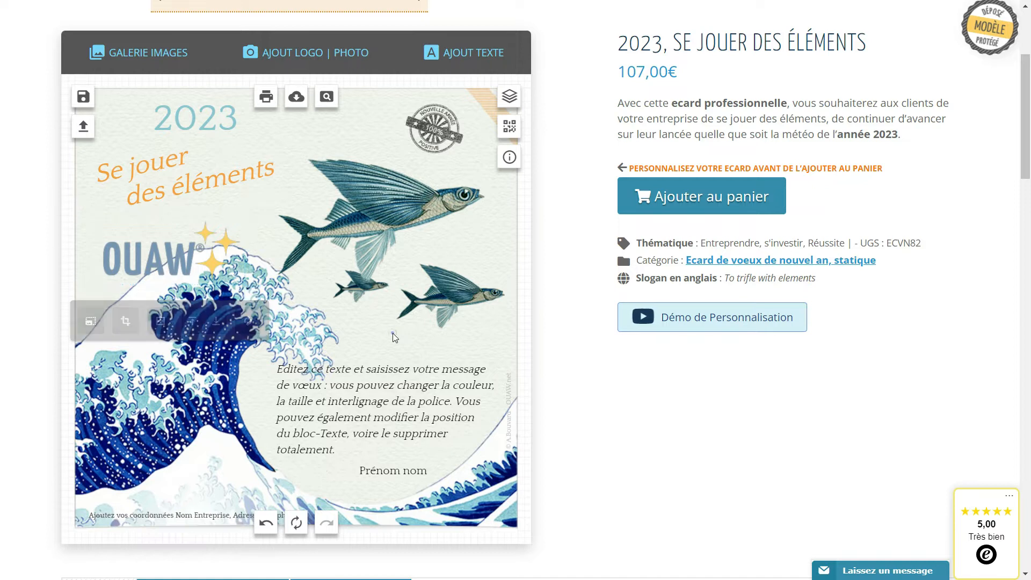
Replace the greeting text with "Je vous souhaite une belle année 2023 pleine de satisfactions, de projets et de réussite".
{"action": "left_click", "coordinate": [382, 407]}
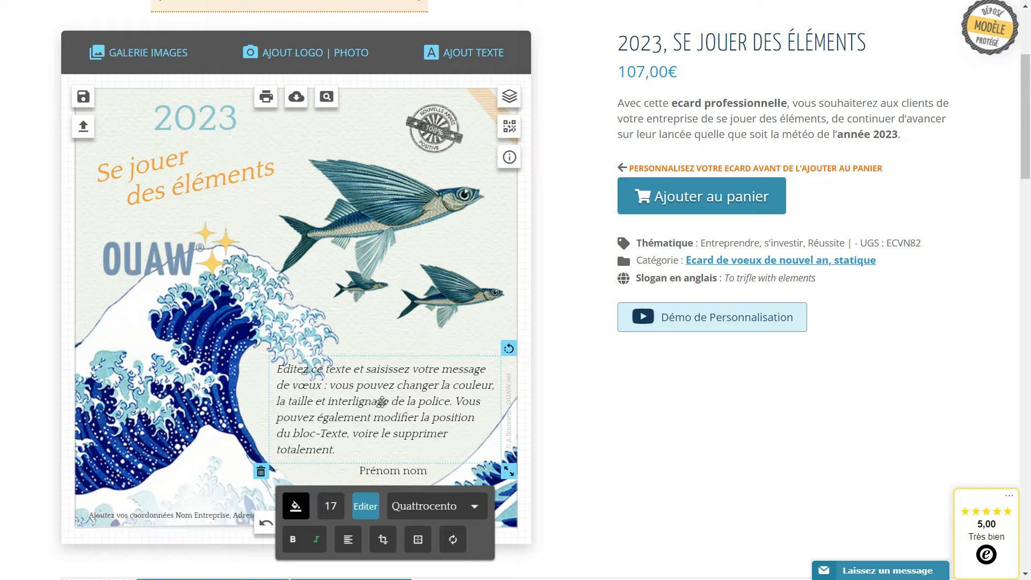
{"action": "triple_click", "coordinate": [373, 419]}
{"action": "key", "text": "ctrl+a"}
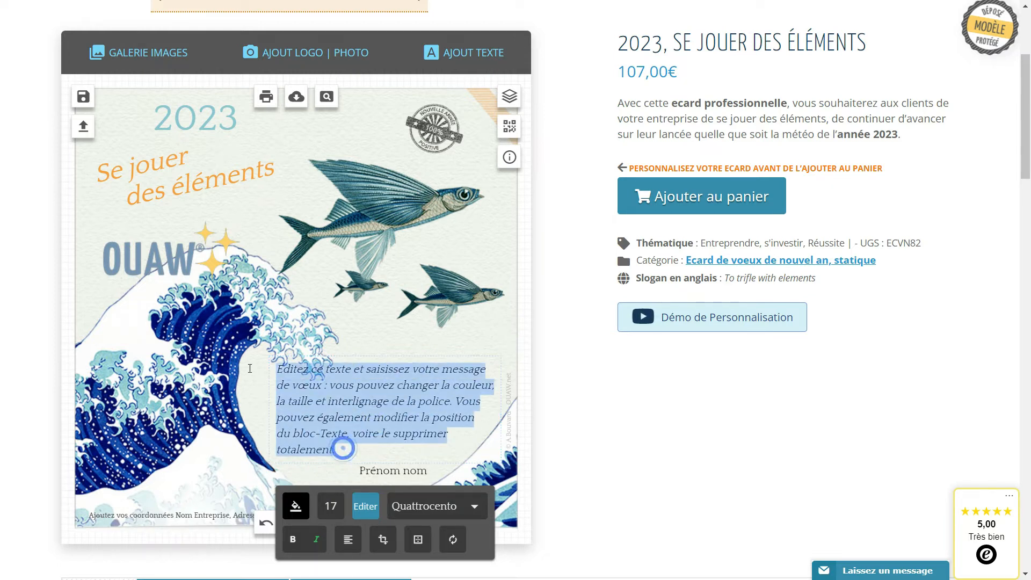
{"action": "type", "text": "Je vous sou"}
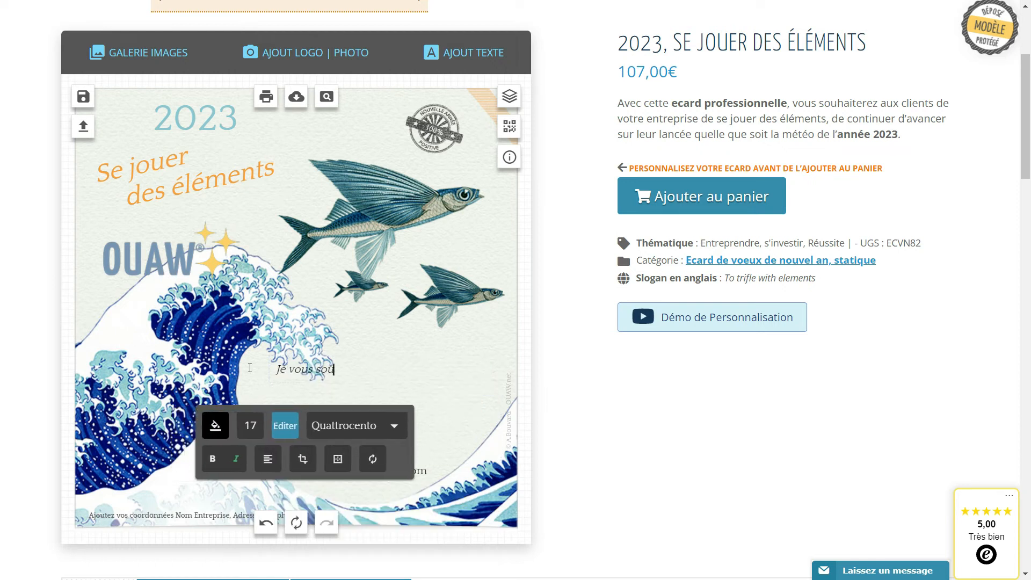
{"action": "type", "text": "haite une belle année 2023"}
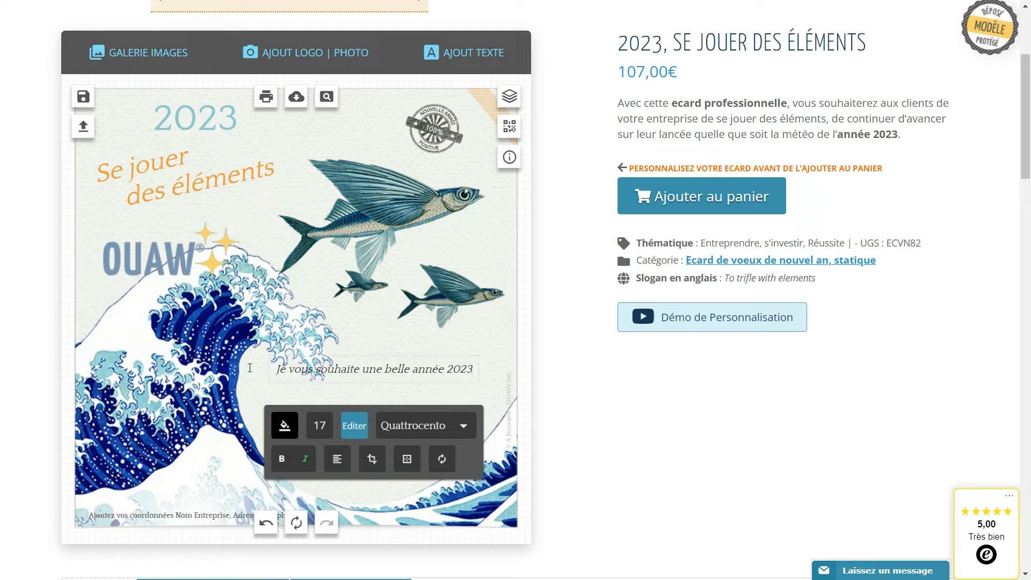
{"action": "key", "text": "Return"}
{"action": "type", "text": "pleine de satisfactions, de projets et"}
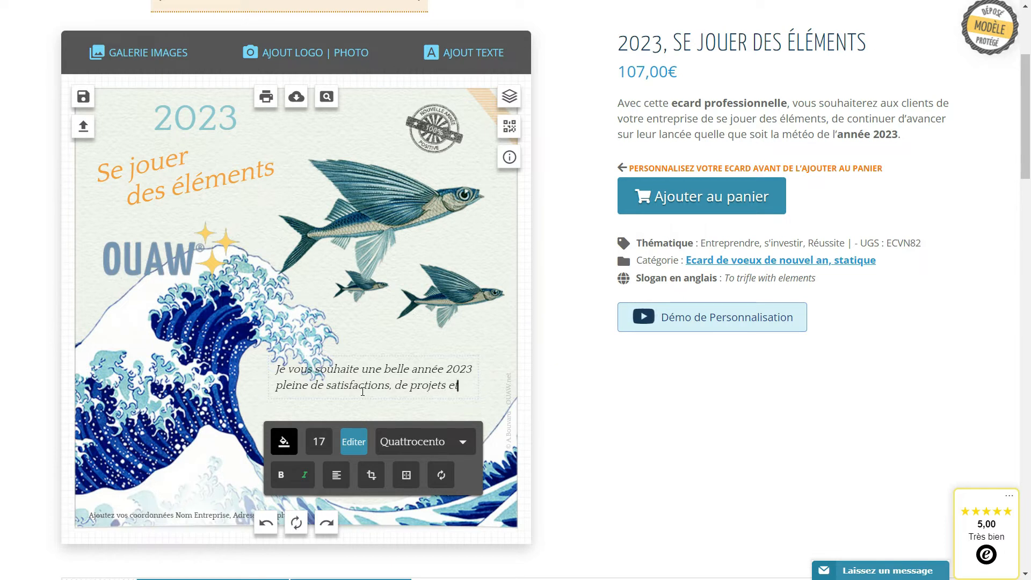
{"action": "type", "text": " de réussite"}
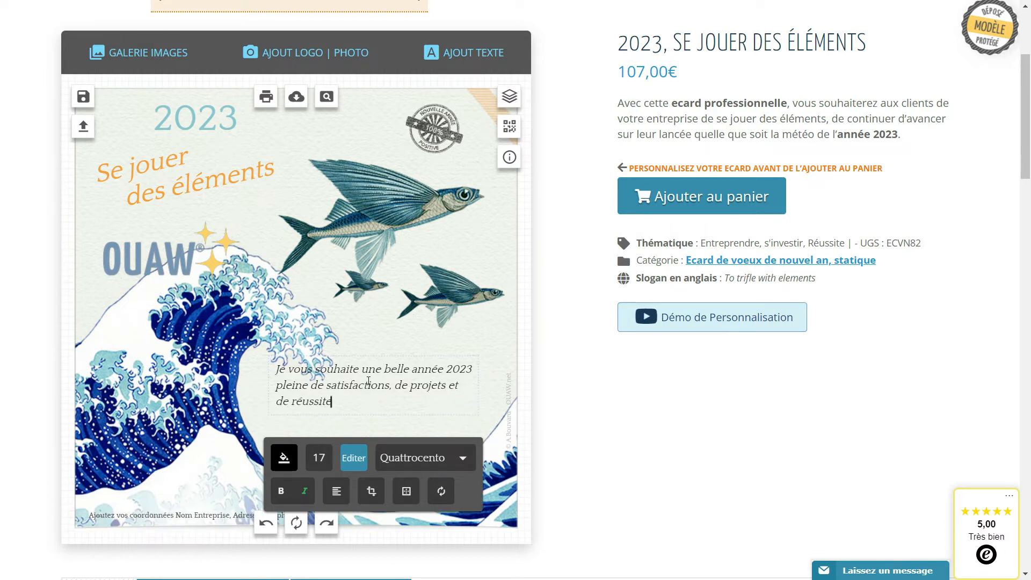
{"action": "left_click", "coordinate": [612, 93]}
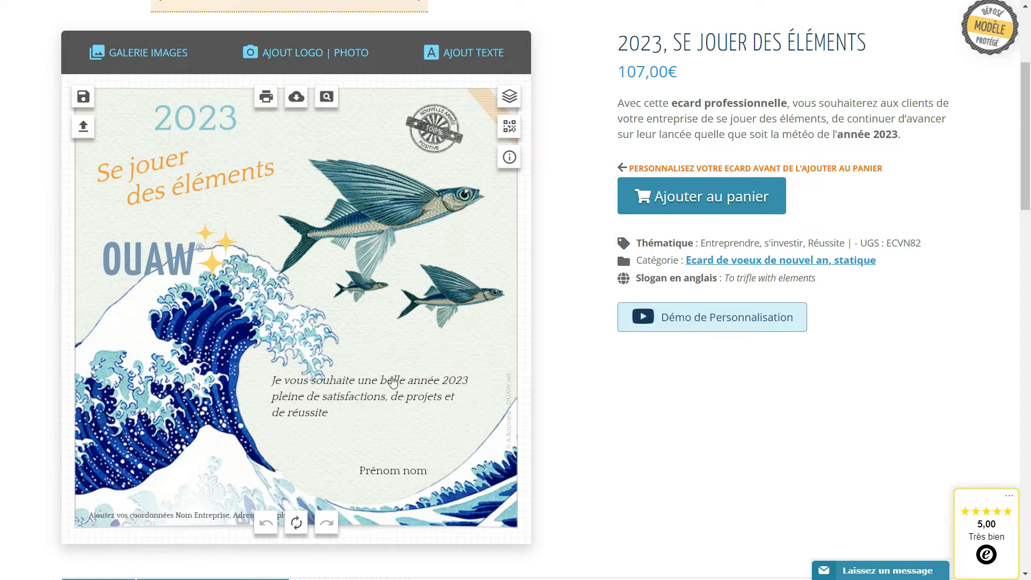
Review the sample greetings under Exemples de messages below the card, highlighting the first example.
{"action": "scroll", "coordinate": [393, 381], "scroll_direction": "down", "scroll_amount": 5}
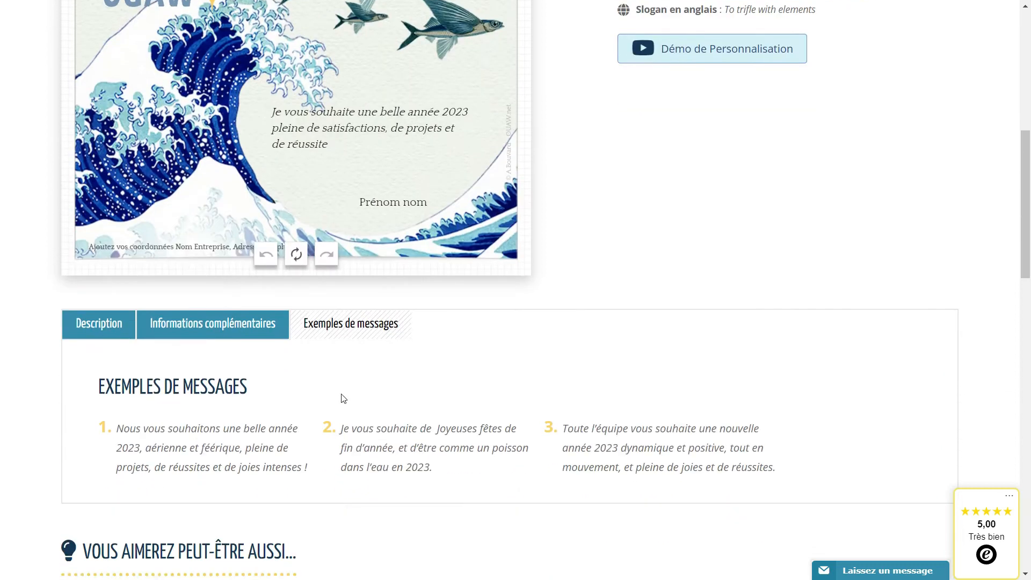
{"action": "left_click", "coordinate": [280, 331]}
{"action": "left_click", "coordinate": [358, 323]}
{"action": "scroll", "coordinate": [283, 415], "scroll_direction": "down", "scroll_amount": 1}
{"action": "triple_click", "coordinate": [315, 404]}
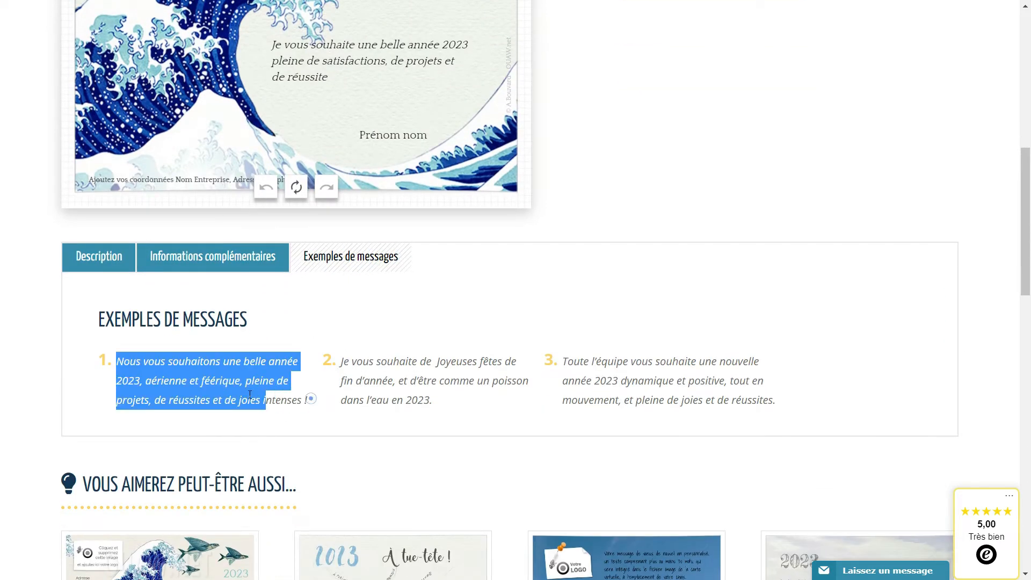
{"action": "left_click", "coordinate": [315, 409]}
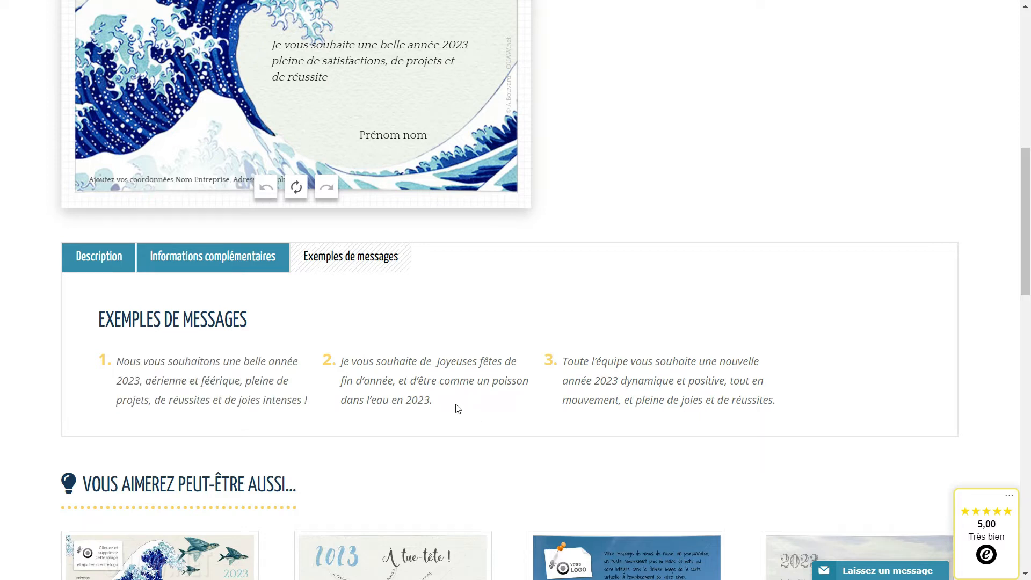
Replace the card's greeting with the first sample message, "Nous vous souhaitons une belle année 2023, aérienne et féérique, pleine de projets, de réussites et de joies intenses !".
{"action": "triple_click", "coordinate": [307, 403]}
{"action": "key", "text": "ctrl+c"}
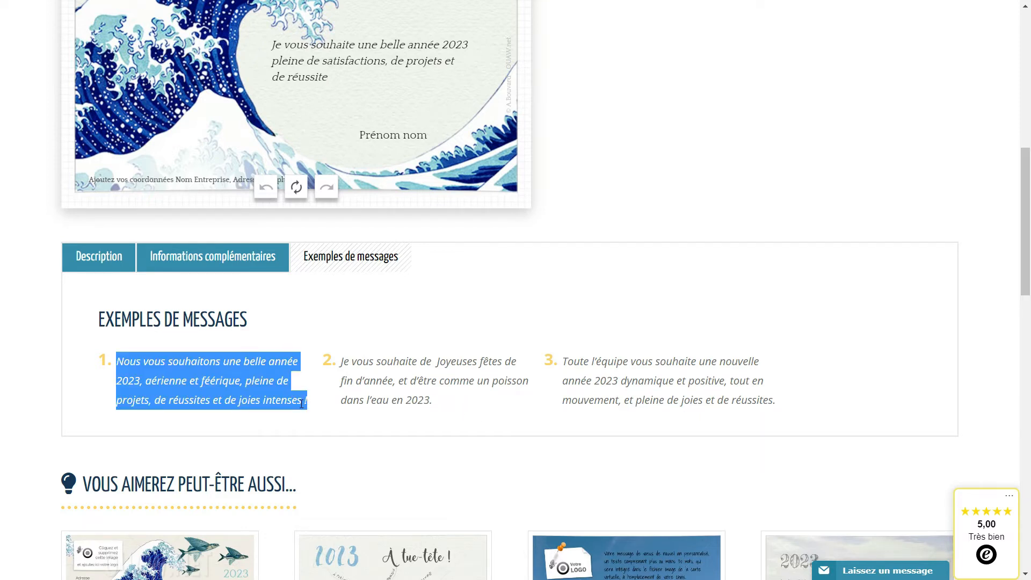
{"action": "scroll", "coordinate": [295, 404], "scroll_direction": "up", "scroll_amount": 4}
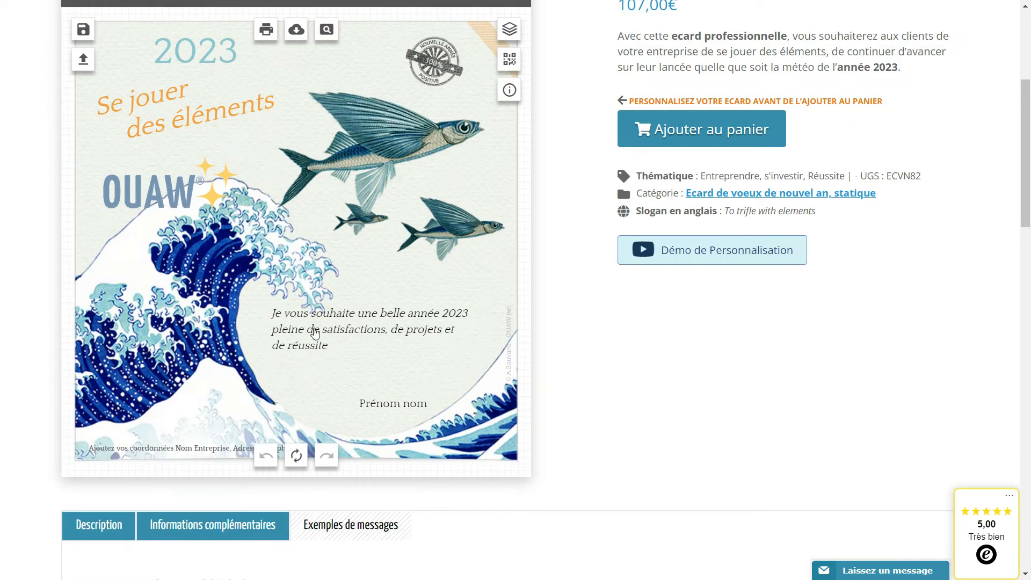
{"action": "left_click", "coordinate": [315, 333]}
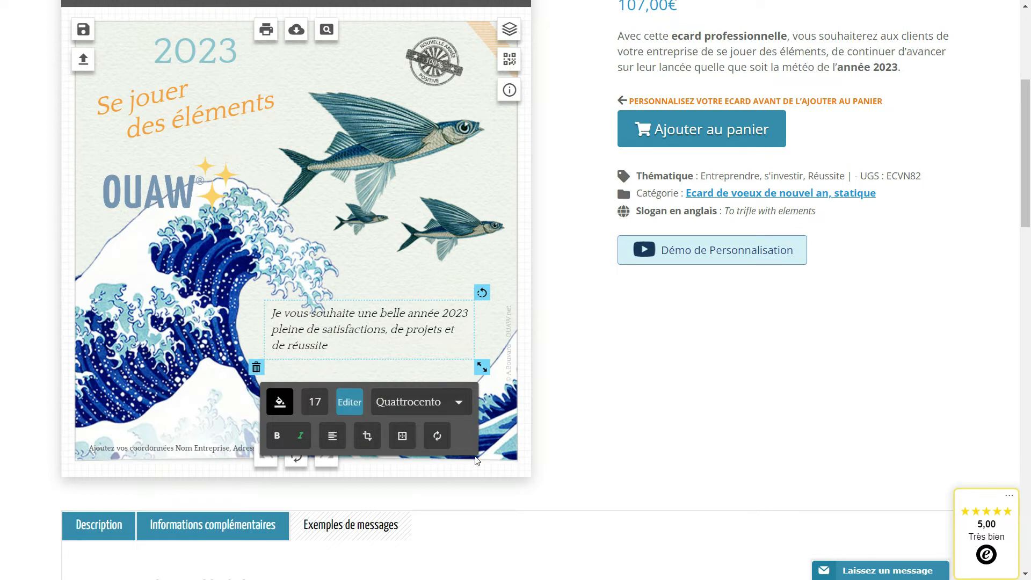
{"action": "left_click", "coordinate": [356, 407]}
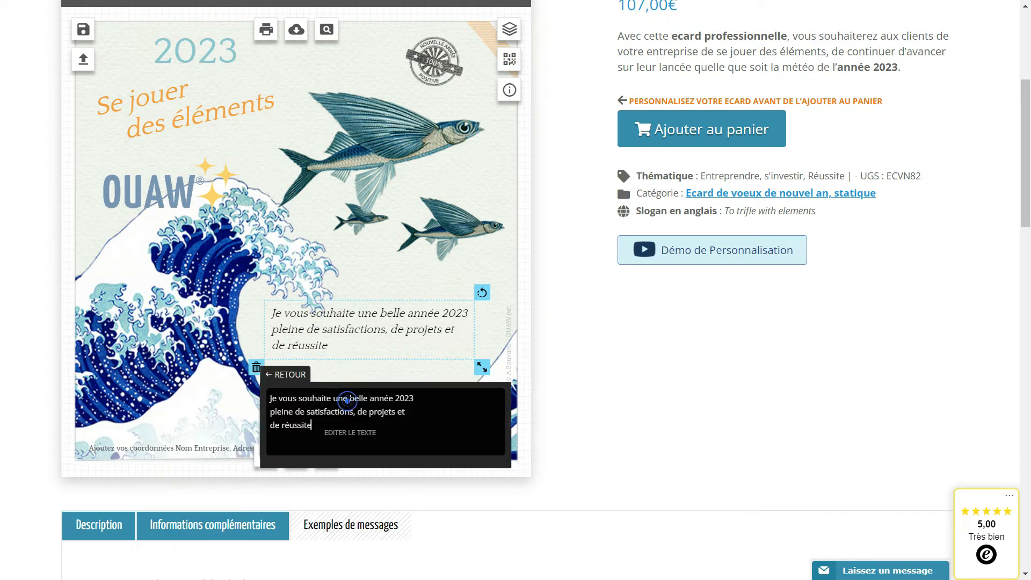
{"action": "left_click_drag", "start_coordinate": [338, 429], "coordinate": [226, 395]}
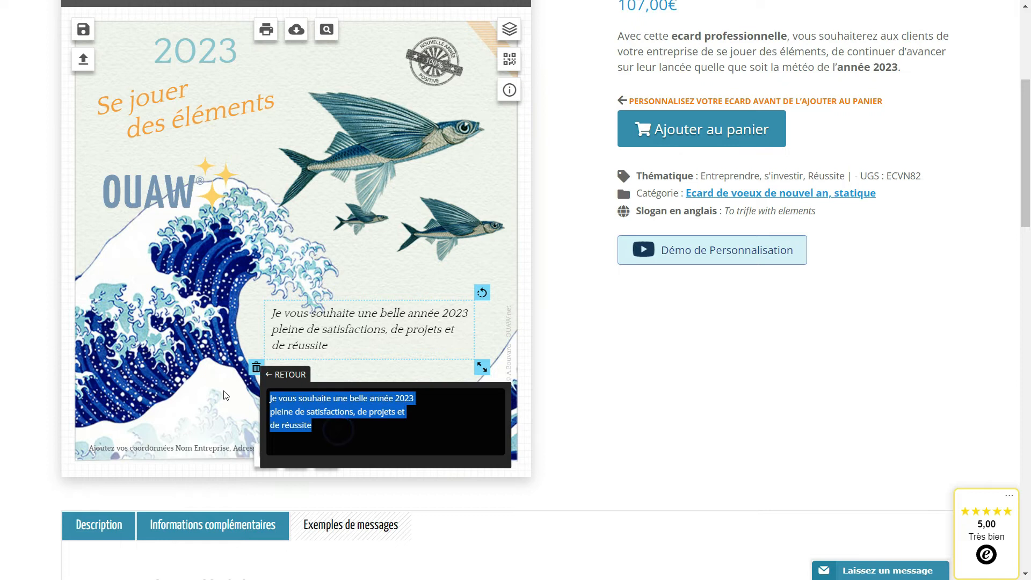
{"action": "key", "text": "BackSpace"}
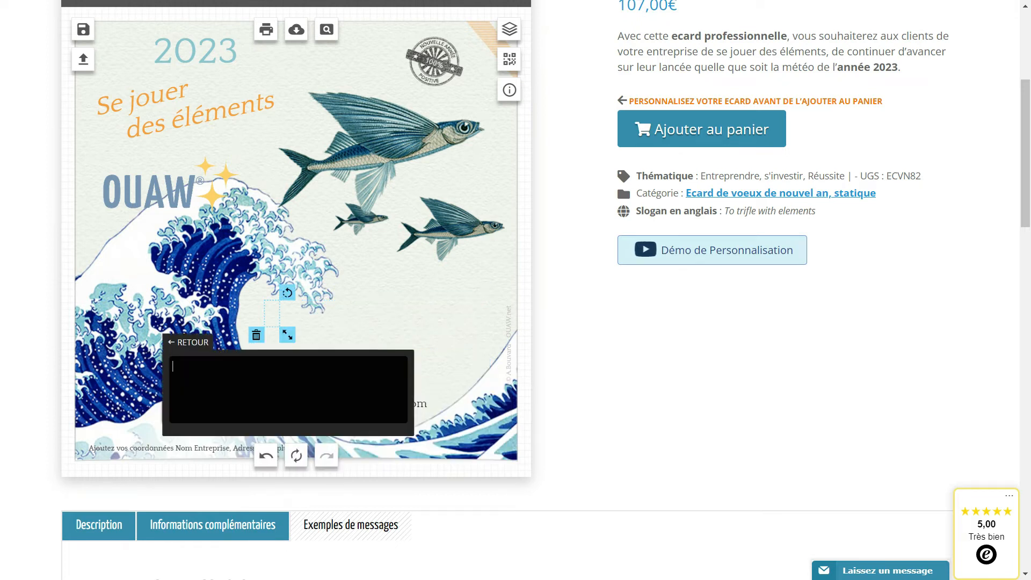
{"action": "key", "text": "ctrl+v"}
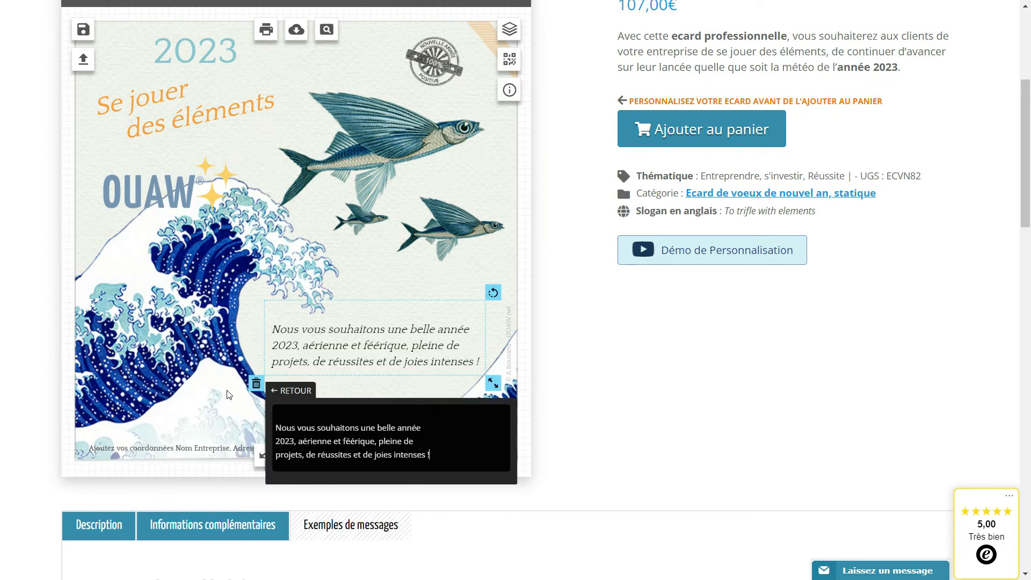
Shift the greeting block slightly up and left, and move the "Prénom nom" text below its last line, toward the right.
{"action": "left_click_drag", "start_coordinate": [341, 360], "coordinate": [334, 352]}
{"action": "left_click", "coordinate": [365, 380]}
{"action": "left_click_drag", "start_coordinate": [384, 403], "coordinate": [427, 377]}
{"action": "left_click", "coordinate": [373, 380]}
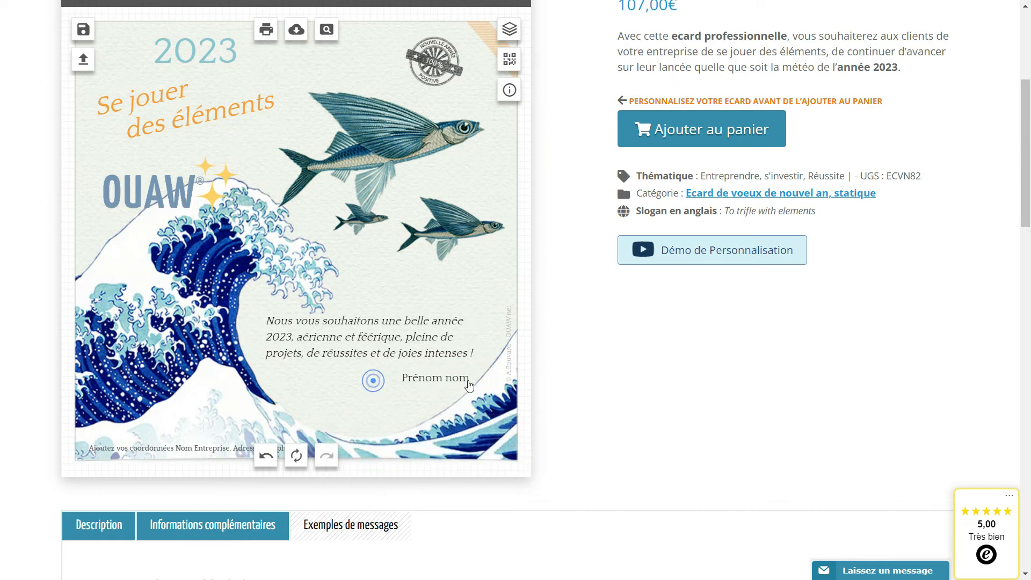
Delete the "Prénom nom" placeholder and add a new text element containing the sender's full name.
{"action": "left_click", "coordinate": [437, 376]}
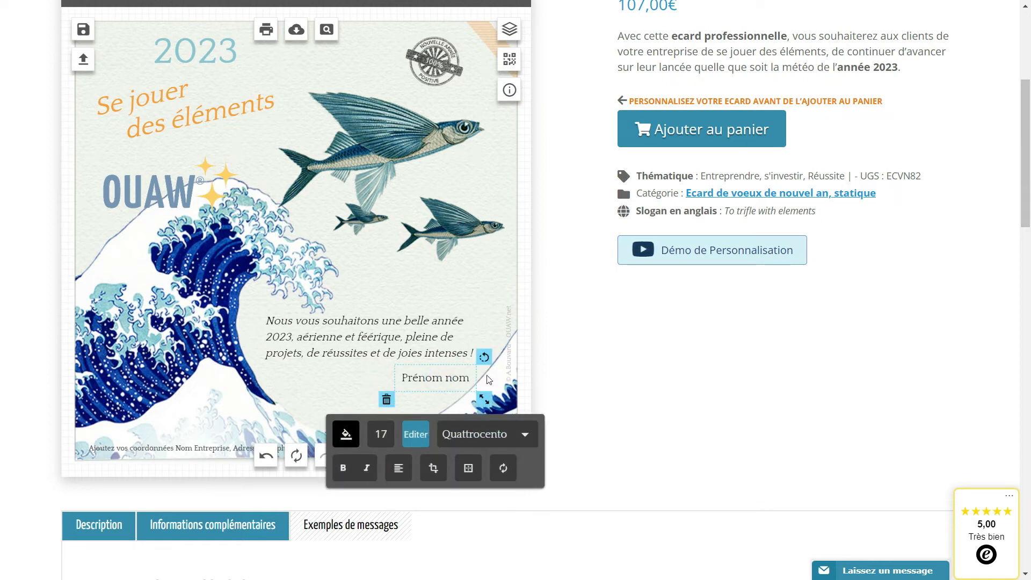
{"action": "left_click", "coordinate": [386, 399]}
{"action": "scroll", "coordinate": [384, 403], "scroll_direction": "up", "scroll_amount": 3}
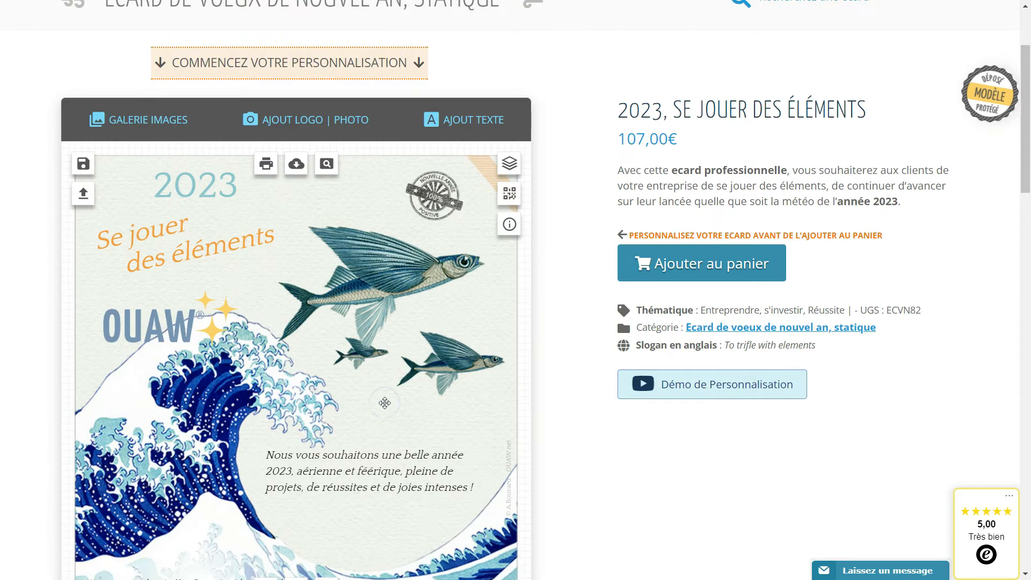
{"action": "left_click", "coordinate": [466, 125]}
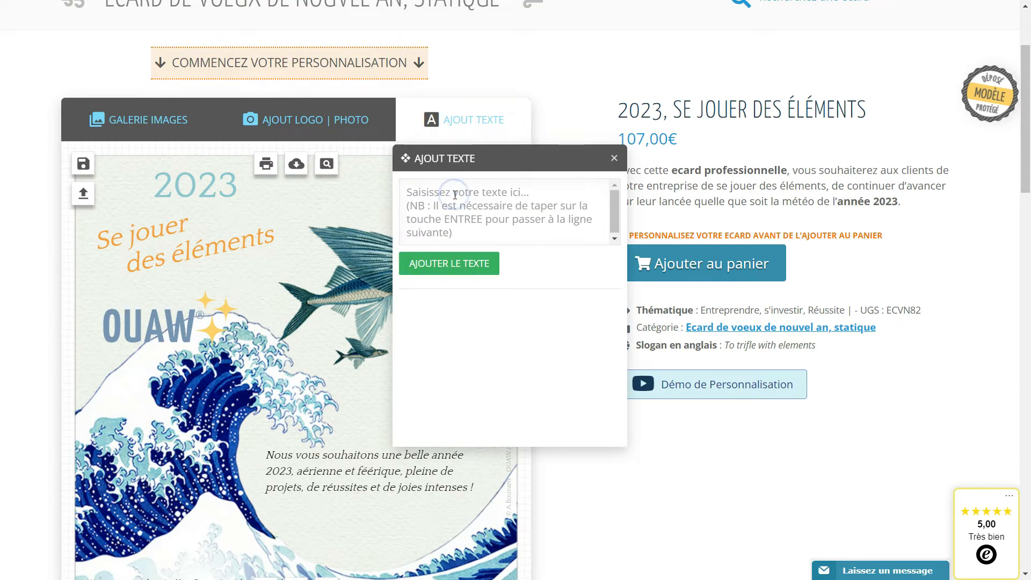
{"action": "left_click", "coordinate": [448, 263]}
Move the new sender name below the greeting, aligned toward the right end of its last line.
{"action": "scroll", "coordinate": [319, 371], "scroll_direction": "down", "scroll_amount": 3}
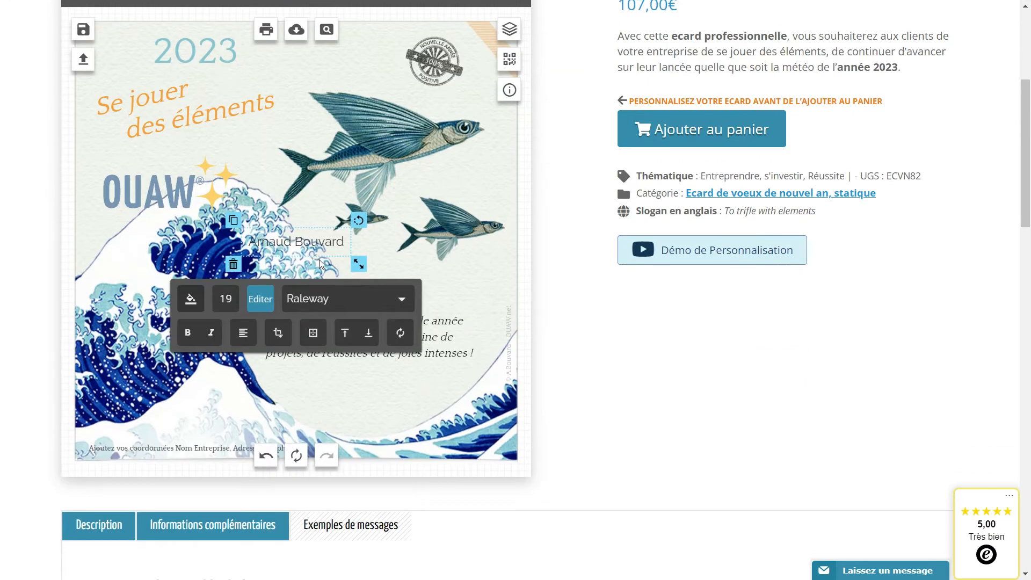
{"action": "left_click_drag", "start_coordinate": [312, 243], "coordinate": [382, 383]}
{"action": "left_click_drag", "start_coordinate": [435, 374], "coordinate": [437, 381]}
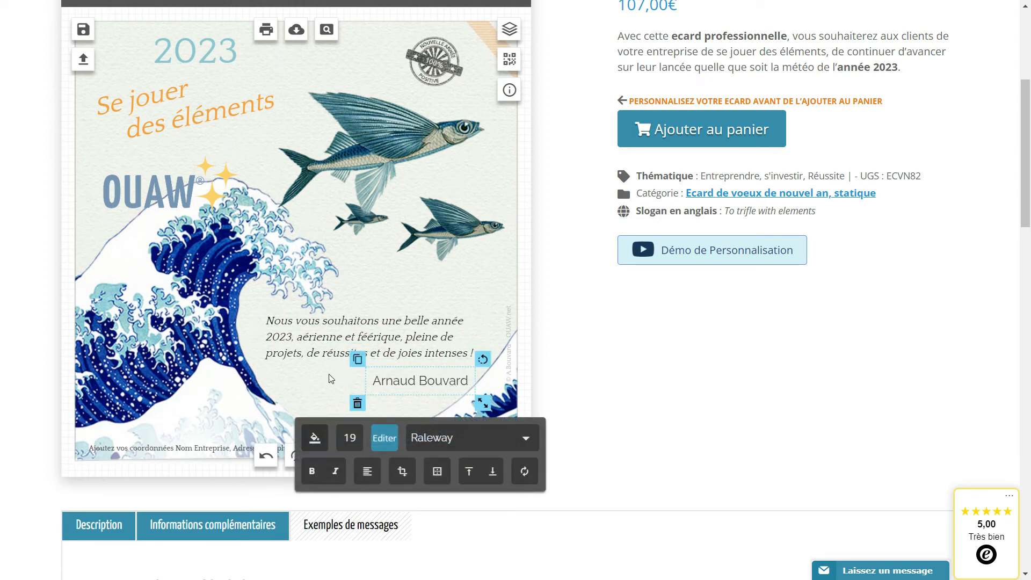
Match the sender name to the greeting's style by setting its font to Quattrocento and its size to 17.
{"action": "left_click", "coordinate": [311, 349]}
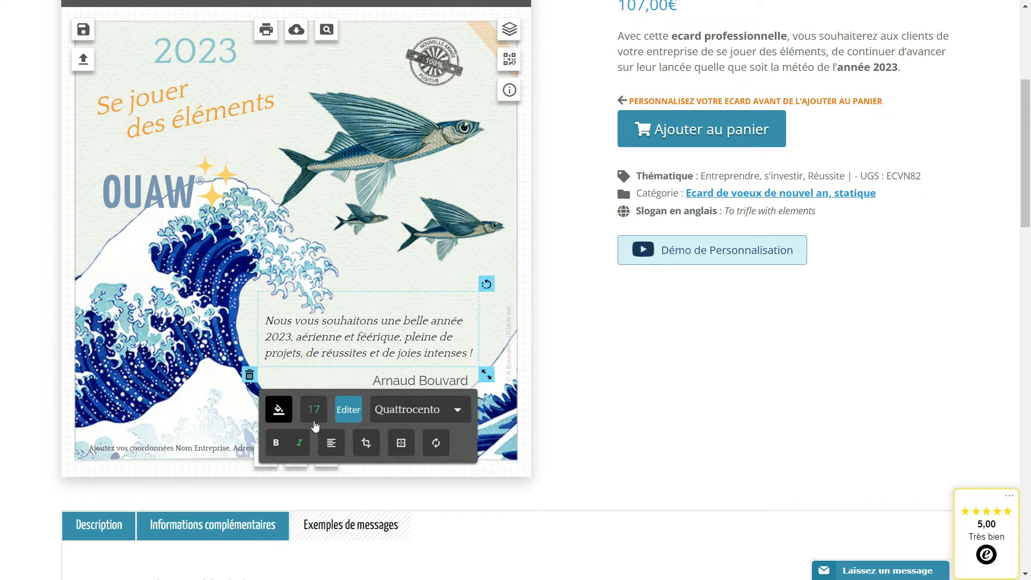
{"action": "left_click", "coordinate": [280, 413]}
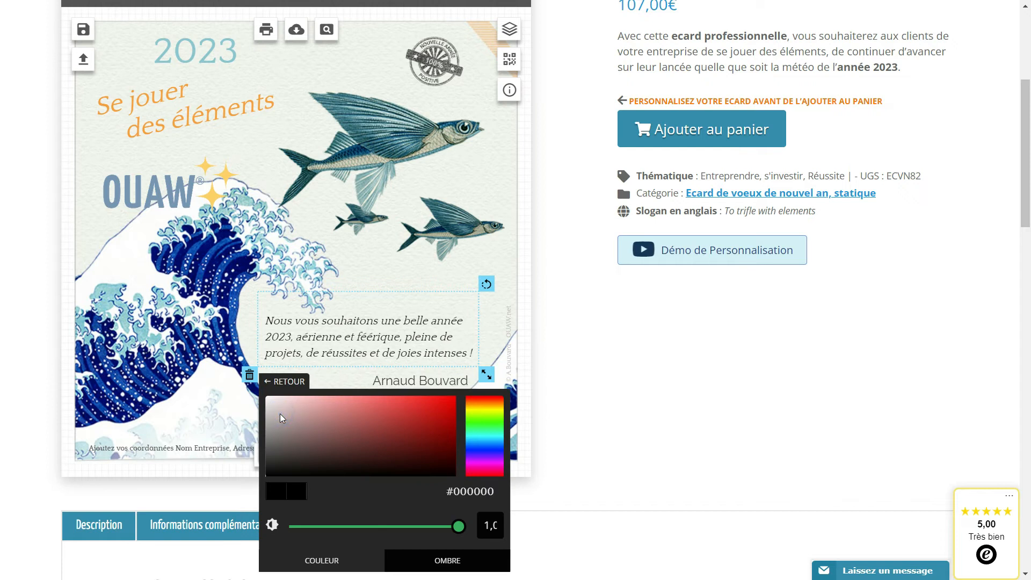
{"action": "left_click", "coordinate": [426, 383]}
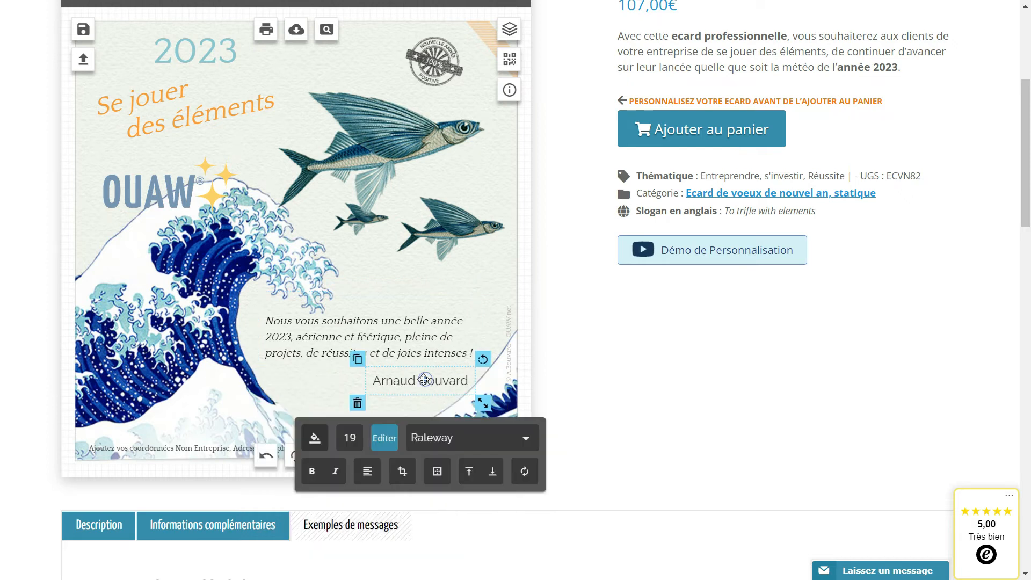
{"action": "left_click", "coordinate": [526, 442]}
{"action": "scroll", "coordinate": [414, 484], "scroll_direction": "down", "scroll_amount": 4}
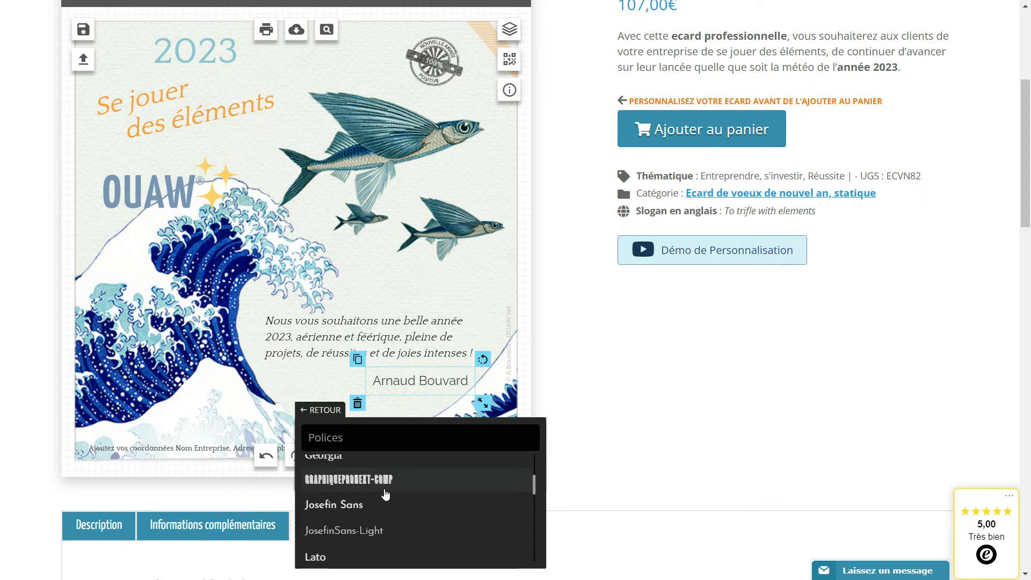
{"action": "scroll", "coordinate": [382, 514], "scroll_direction": "down", "scroll_amount": 5}
{"action": "left_click", "coordinate": [362, 520]}
{"action": "left_click", "coordinate": [347, 438]}
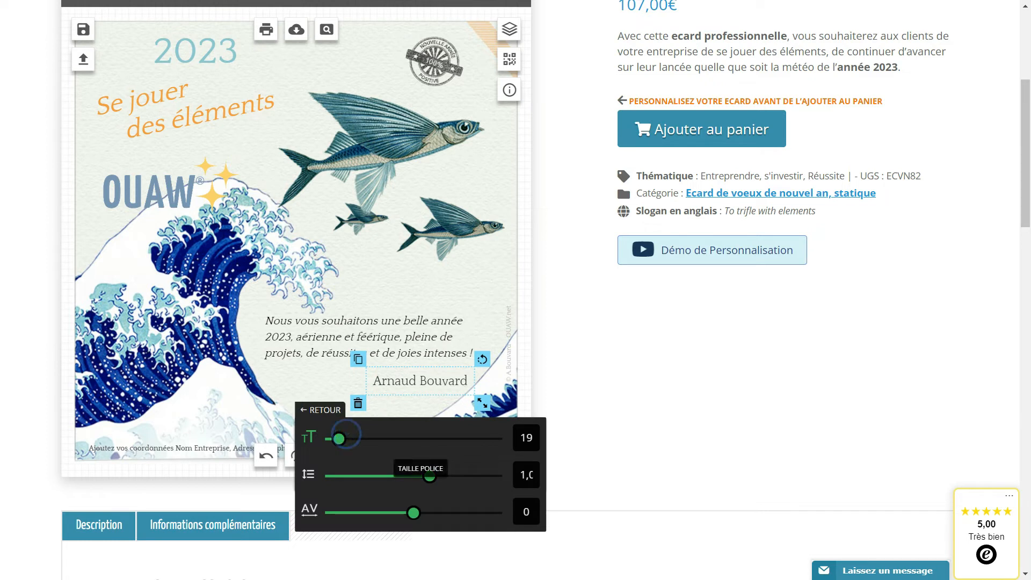
{"action": "left_click_drag", "start_coordinate": [521, 439], "coordinate": [579, 447]}
{"action": "double_click", "coordinate": [526, 438]}
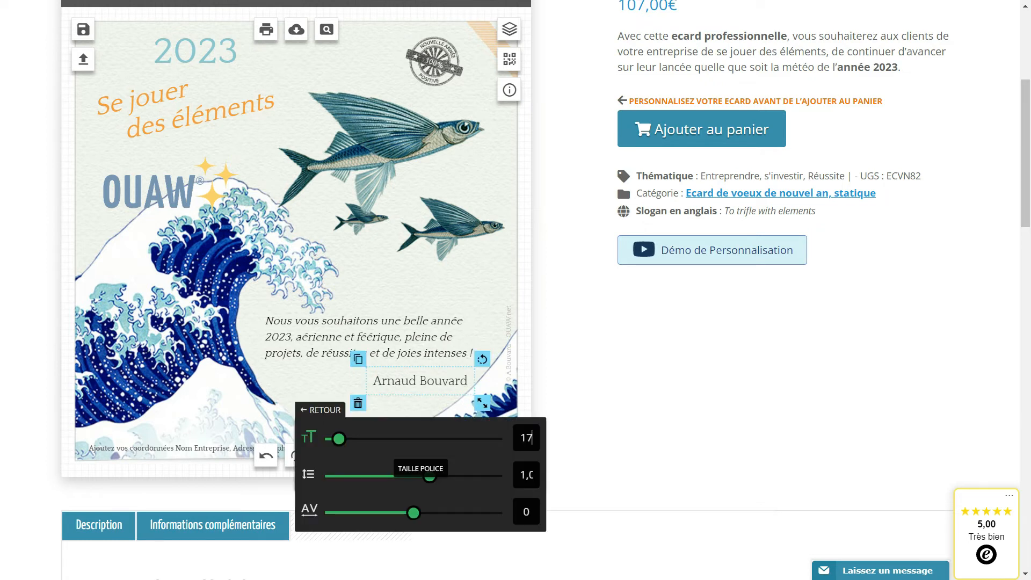
{"action": "left_click", "coordinate": [321, 409]}
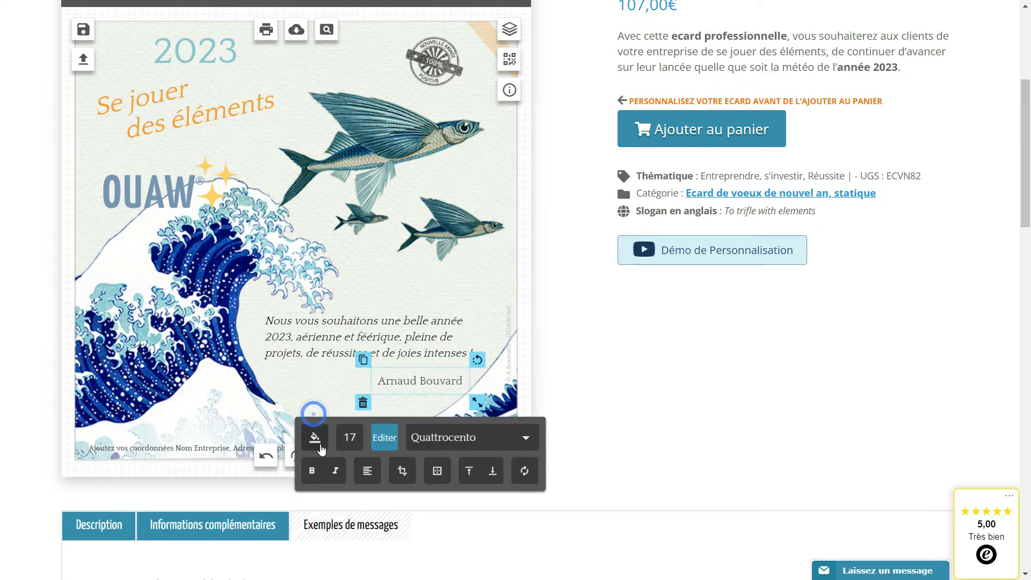
Set the sender name's colour to black (#000000) and nudge it slightly up and right under the greeting.
{"action": "left_click", "coordinate": [314, 439]}
{"action": "left_click_drag", "start_coordinate": [313, 452], "coordinate": [284, 534]}
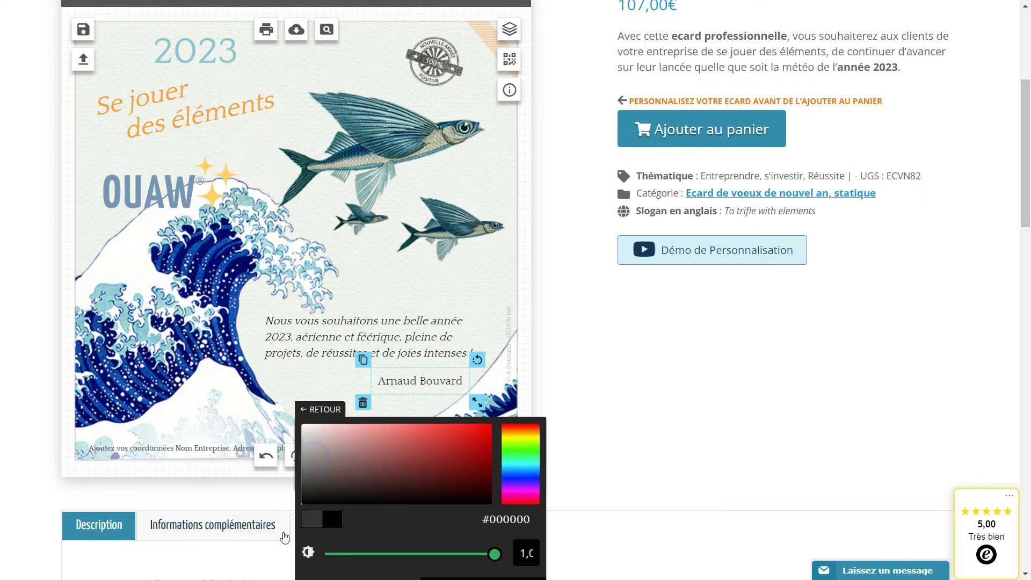
{"action": "left_click", "coordinate": [433, 385]}
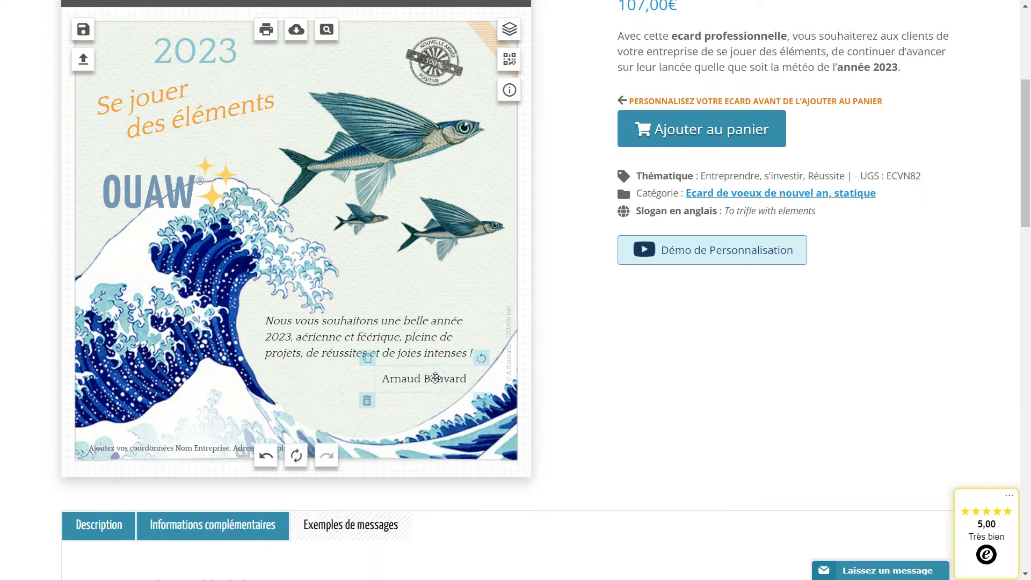
{"action": "left_click", "coordinate": [383, 279]}
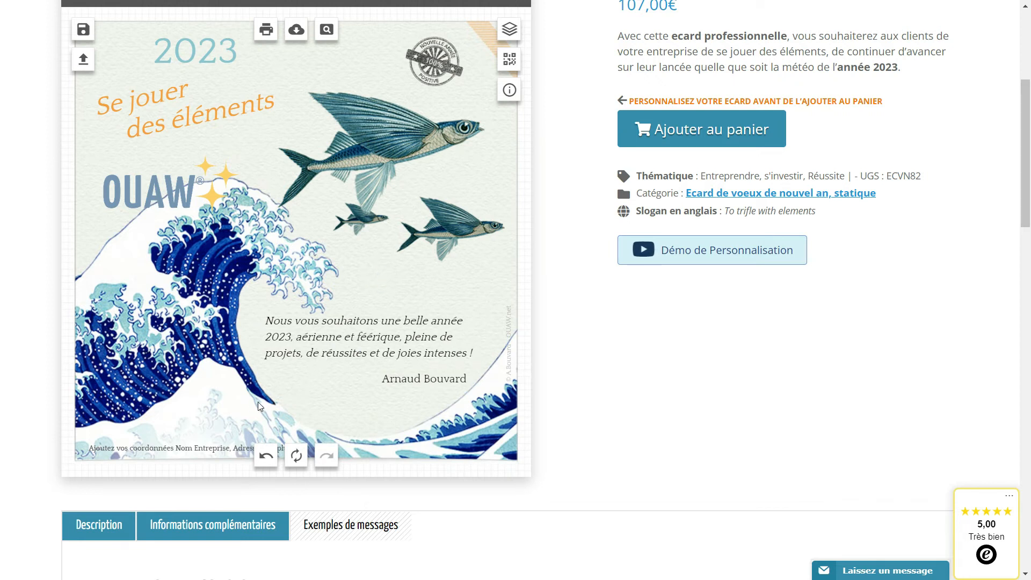
Replace the contact placeholder at the card's lower edge with the company name OUAW, its postal address and its phone number.
{"action": "left_click", "coordinate": [176, 446]}
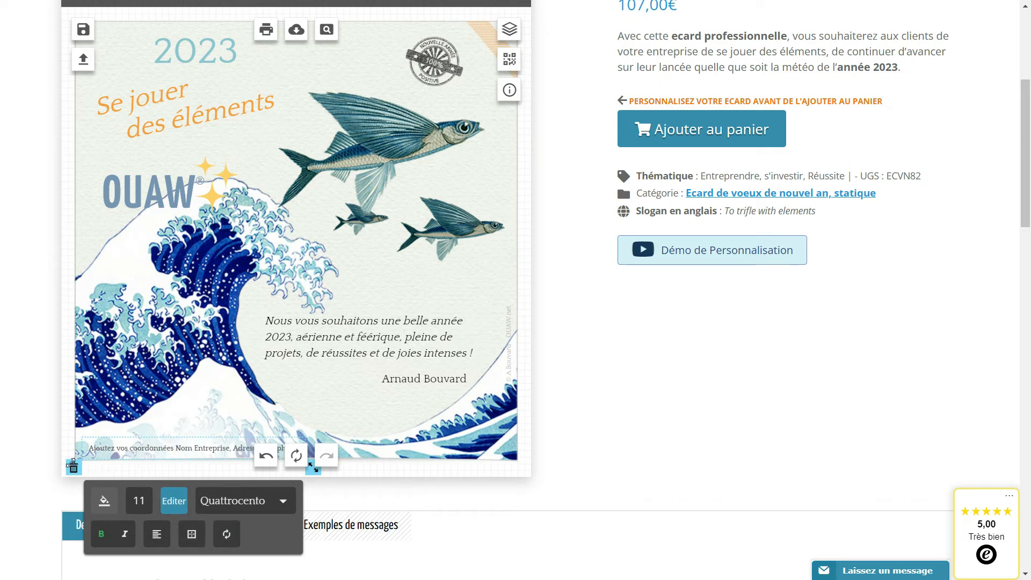
{"action": "left_click", "coordinate": [177, 508]}
{"action": "triple_click", "coordinate": [143, 510]}
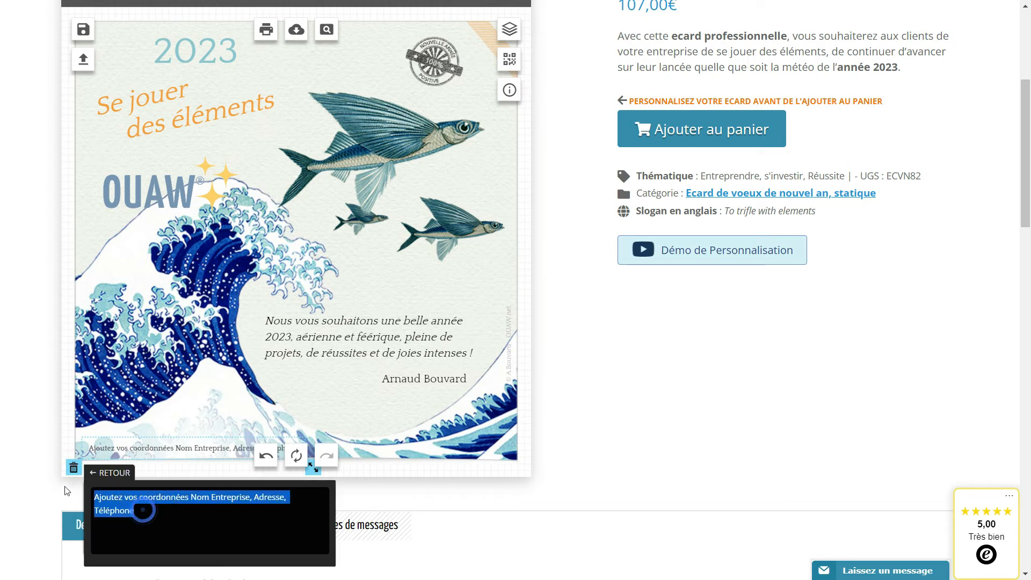
{"action": "type", "text": "OUAW"}
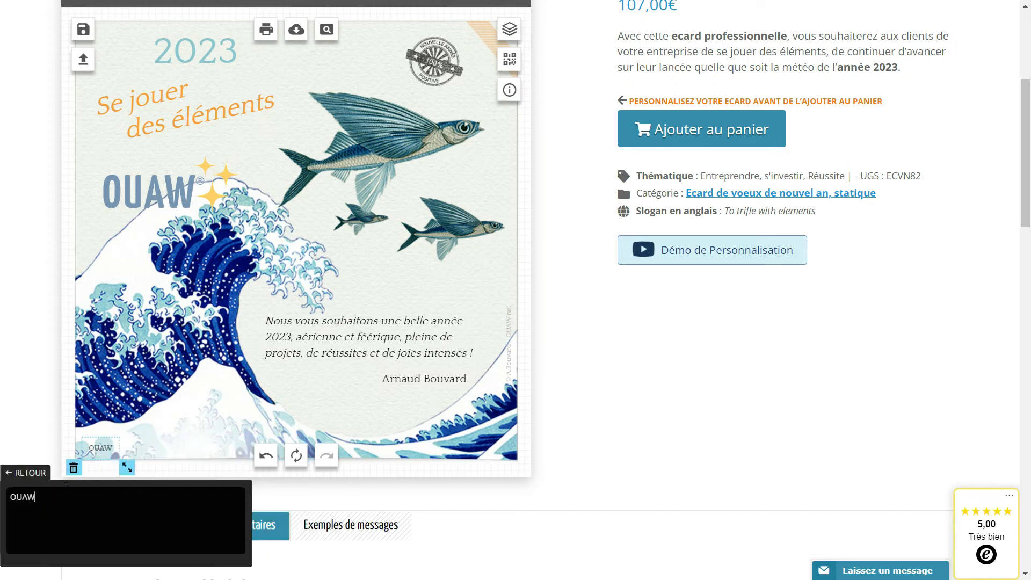
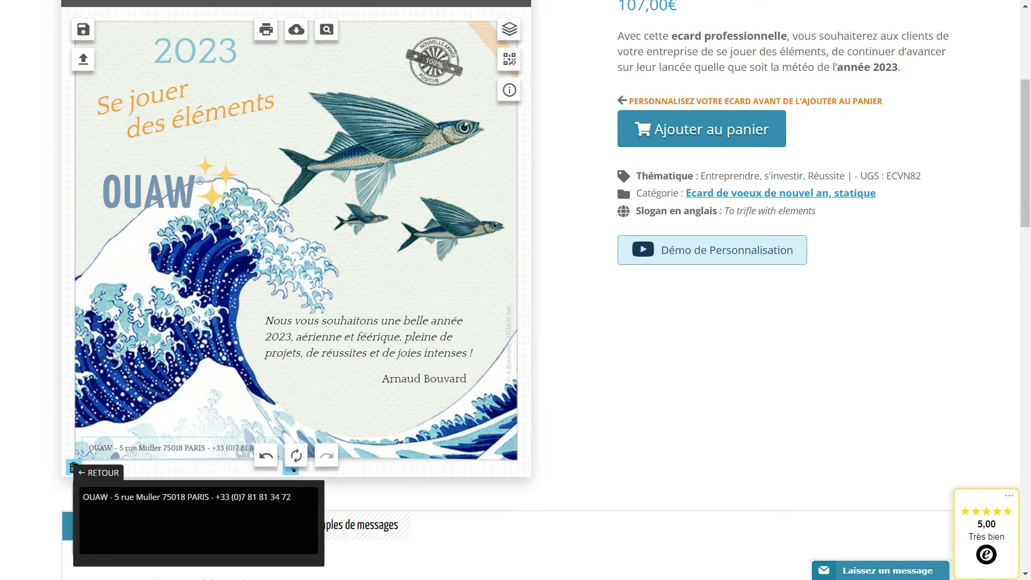
Preview the finished card at full size, then close the preview.
{"action": "scroll", "coordinate": [318, 198], "scroll_direction": "up", "scroll_amount": 3}
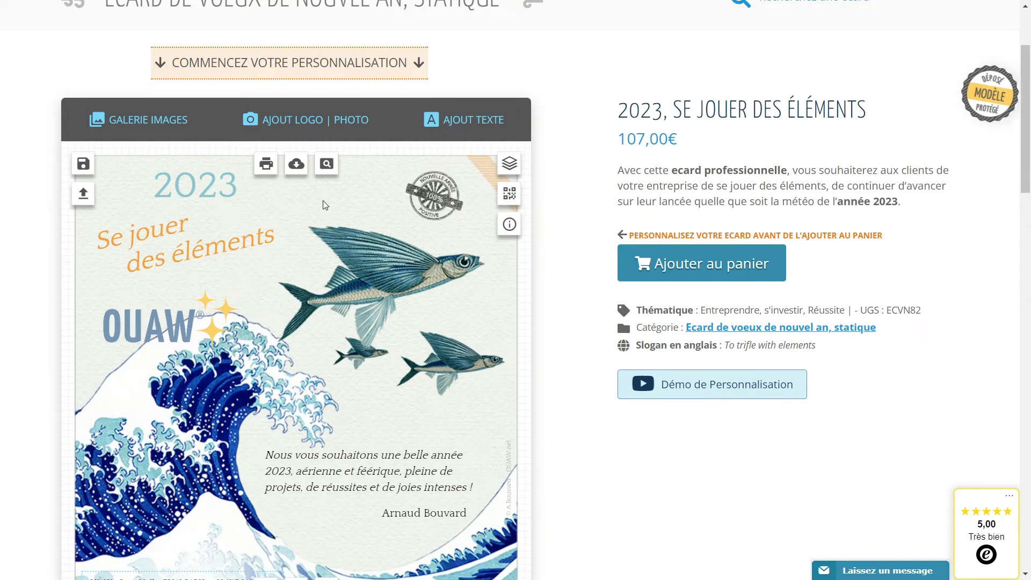
{"action": "scroll", "coordinate": [323, 200], "scroll_direction": "down", "scroll_amount": 1}
{"action": "left_click", "coordinate": [327, 97]}
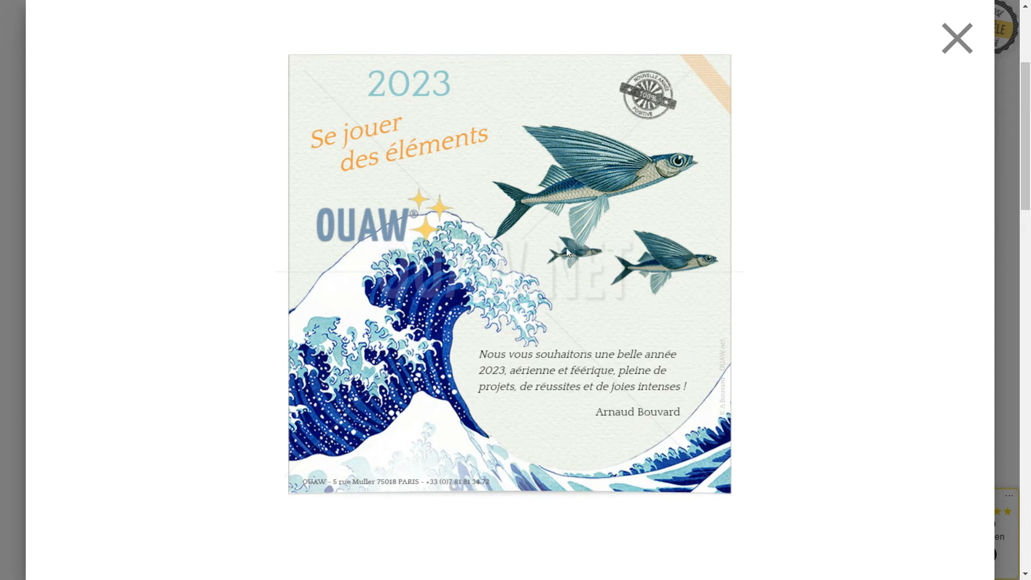
{"action": "left_click", "coordinate": [954, 40]}
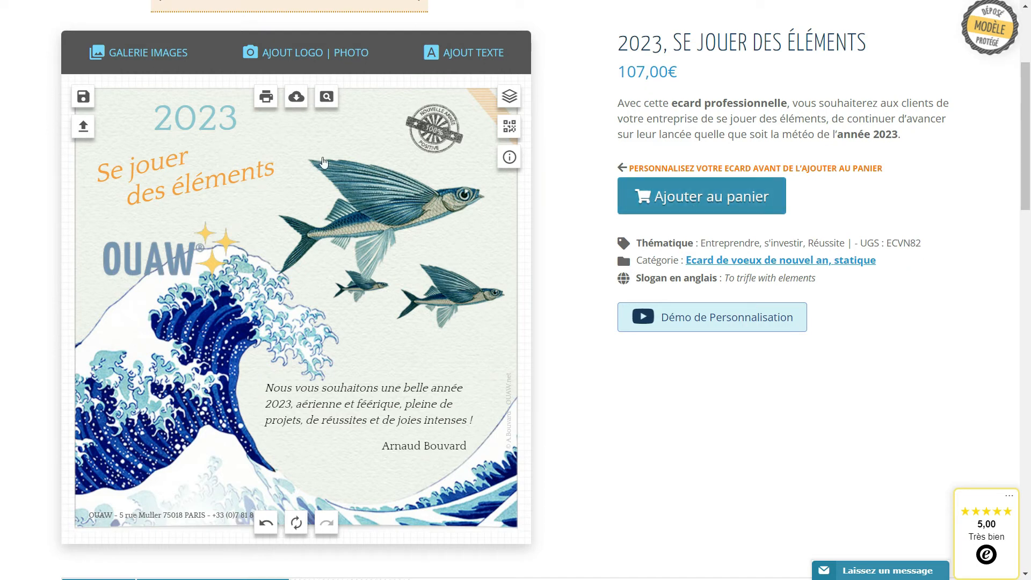
Save the current card as a creation named "crea1".
{"action": "left_click", "coordinate": [84, 99]}
{"action": "left_click", "coordinate": [217, 232]}
{"action": "type", "text": "crea1"}
{"action": "left_click", "coordinate": [290, 272]}
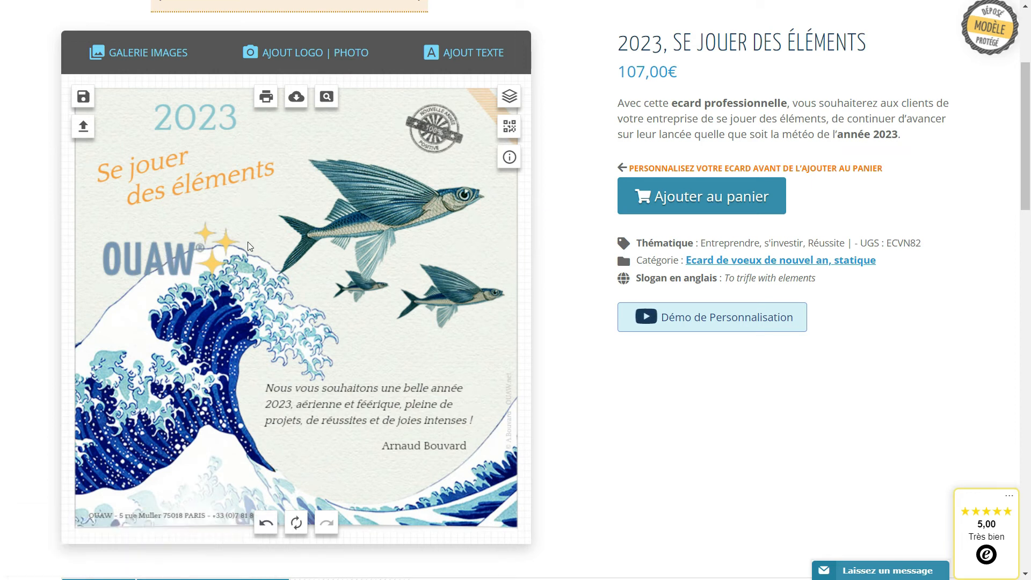
Delete the round "Nouvelle année 100% positive" stamp above the large fish.
{"action": "left_click", "coordinate": [438, 141]}
{"action": "left_click_drag", "start_coordinate": [437, 141], "coordinate": [441, 126]}
{"action": "left_click", "coordinate": [394, 152]}
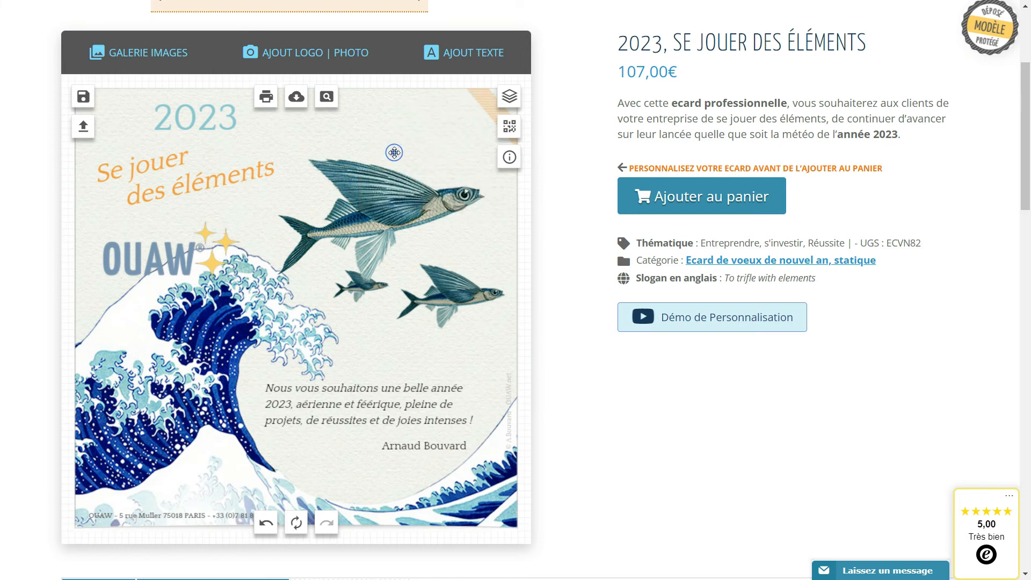
Add the round "Année Premium" stamp from the image gallery's Tampons - Macarons category.
{"action": "left_click", "coordinate": [147, 60]}
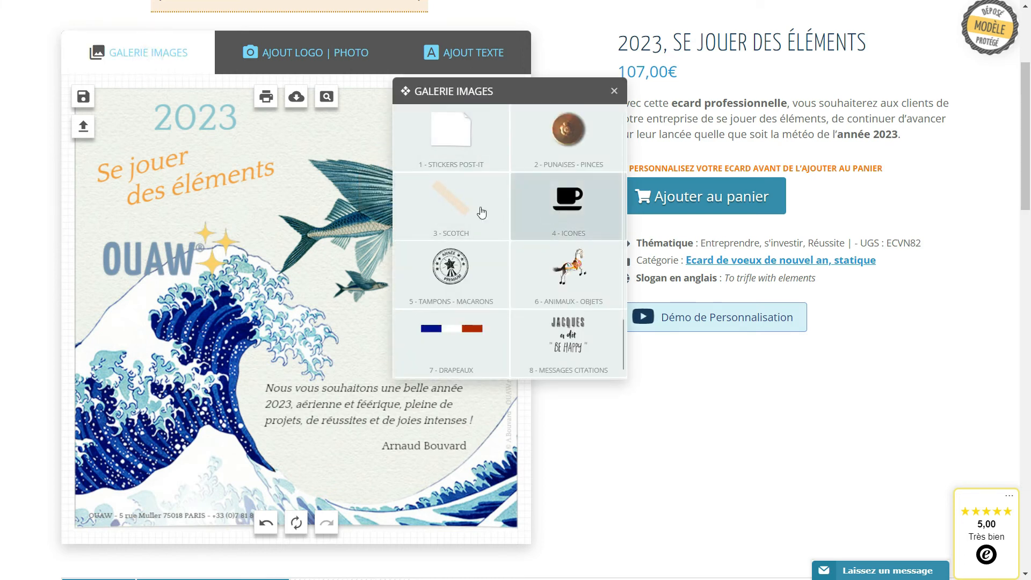
{"action": "left_click", "coordinate": [482, 278]}
{"action": "left_click", "coordinate": [480, 270]}
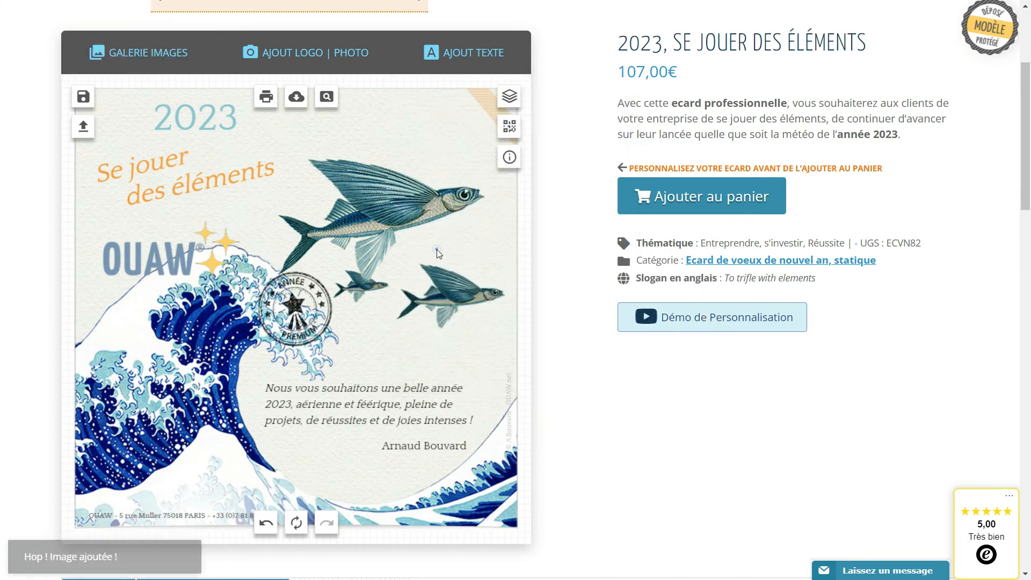
Move the "Année Premium" stamp above the large fish and reduce its size.
{"action": "left_click_drag", "start_coordinate": [314, 315], "coordinate": [442, 147]}
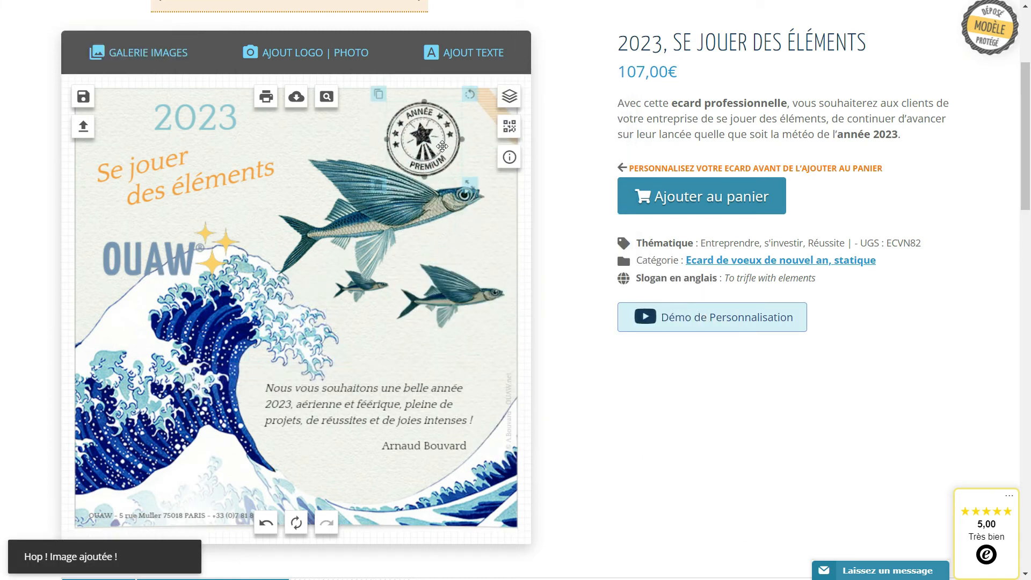
{"action": "left_click_drag", "start_coordinate": [470, 185], "coordinate": [455, 171]}
{"action": "left_click_drag", "start_coordinate": [401, 139], "coordinate": [437, 126]}
{"action": "left_click", "coordinate": [266, 522]}
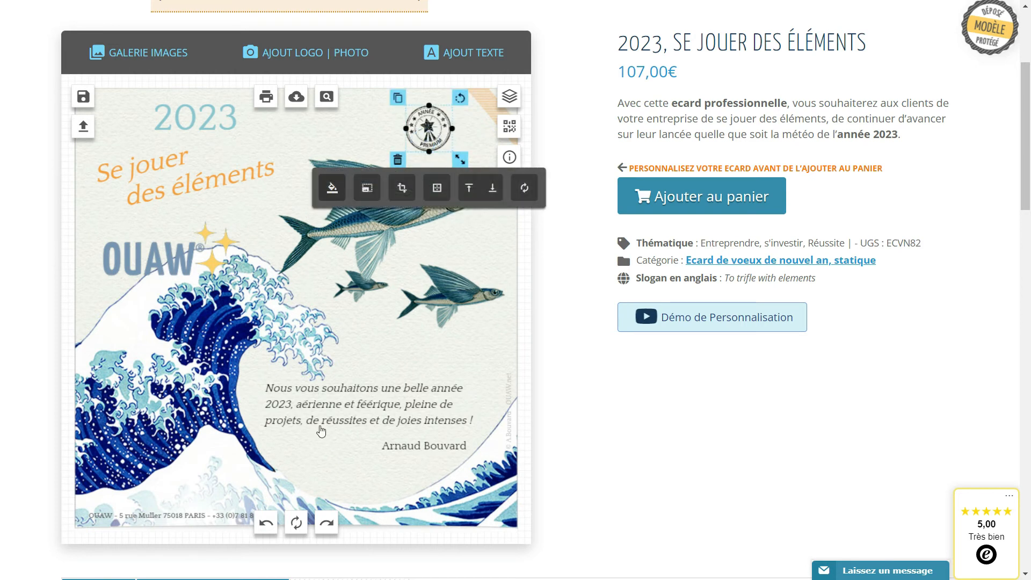
Recolour the "Année Premium" stamp orange.
{"action": "left_click", "coordinate": [331, 189]}
{"action": "left_click", "coordinate": [533, 185]}
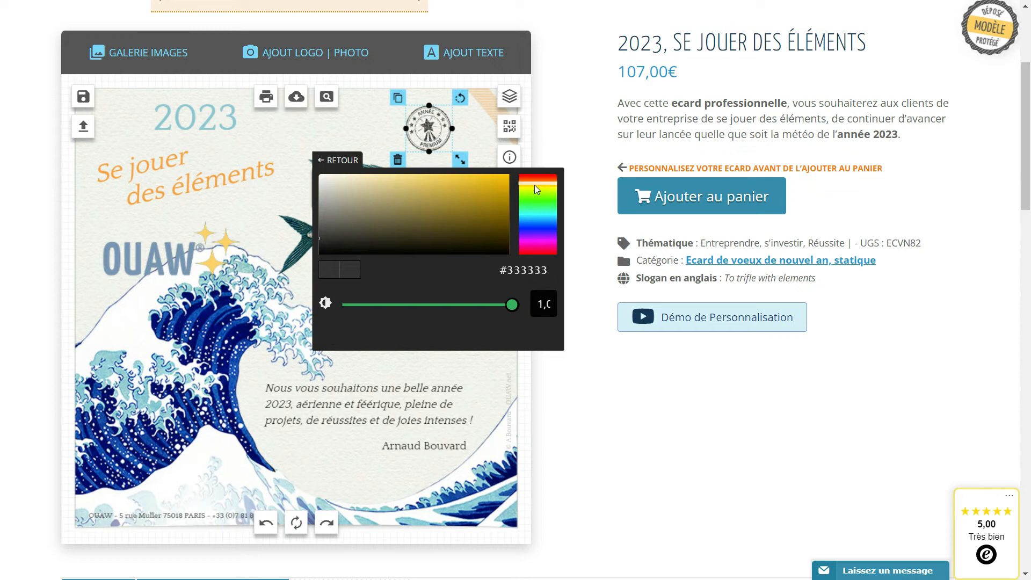
{"action": "left_click", "coordinate": [286, 451]}
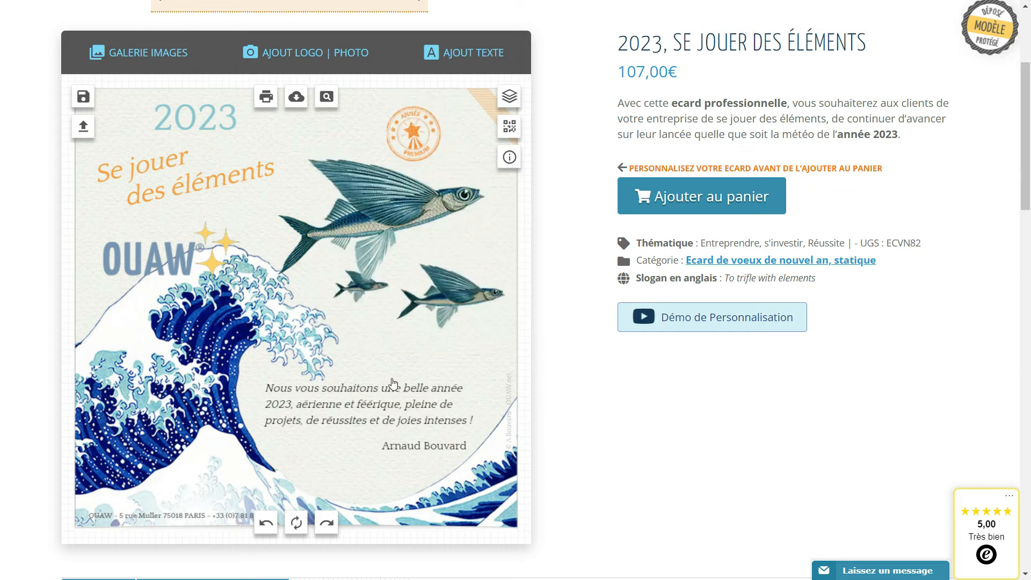
Add a white square note from the gallery's Stickers Post-it category, place it over the large wave and tilt it slightly counter-clockwise.
{"action": "left_click", "coordinate": [150, 54]}
{"action": "left_click", "coordinate": [407, 125]}
{"action": "left_click", "coordinate": [447, 143]}
{"action": "left_click", "coordinate": [518, 312]}
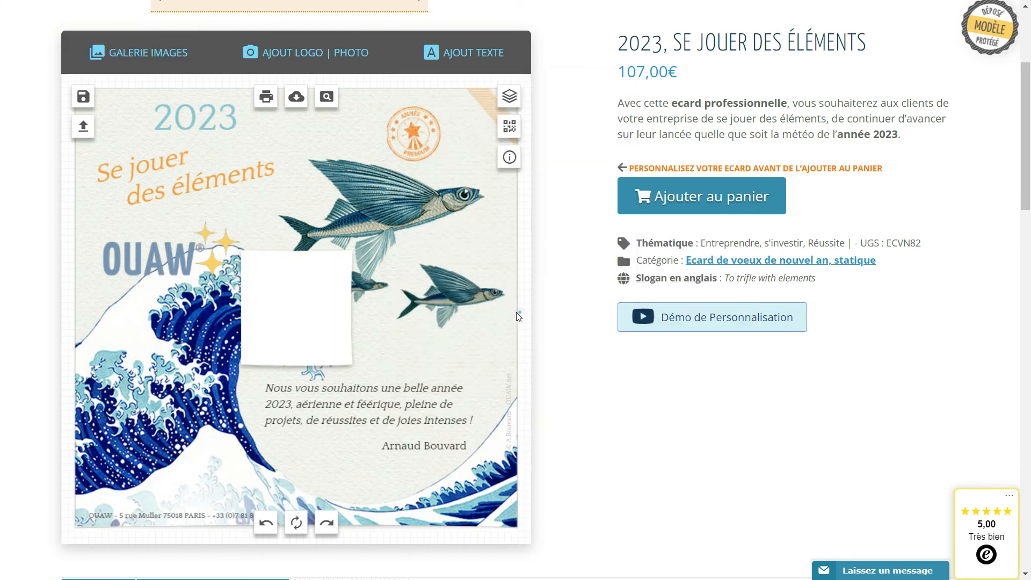
{"action": "left_click_drag", "start_coordinate": [292, 311], "coordinate": [167, 403]}
{"action": "left_click_drag", "start_coordinate": [232, 334], "coordinate": [227, 327]}
Upload the portrait photo AB-portrait-2020-carre-250.jpg to the card.
{"action": "left_click", "coordinate": [304, 50]}
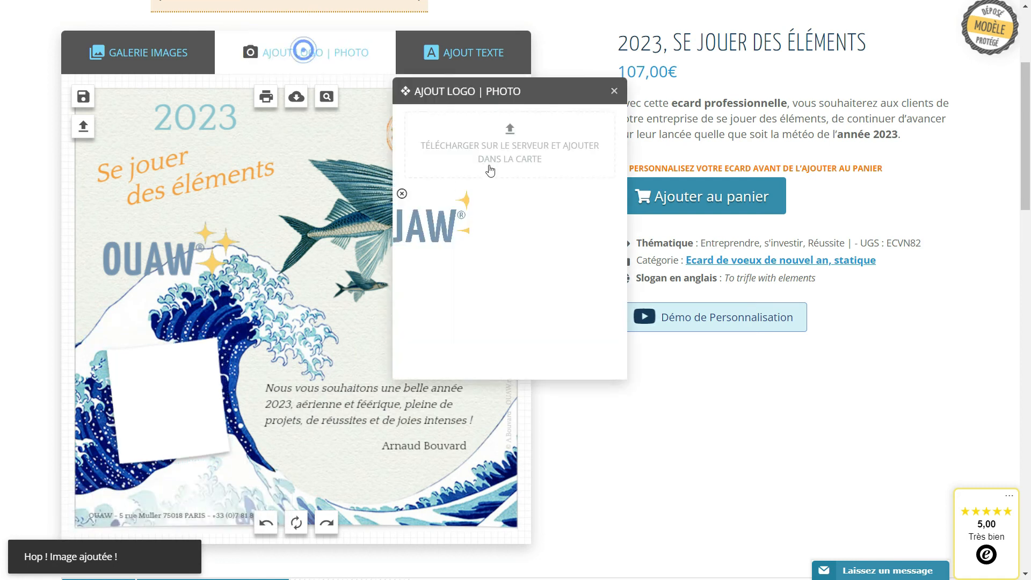
{"action": "left_click", "coordinate": [514, 144]}
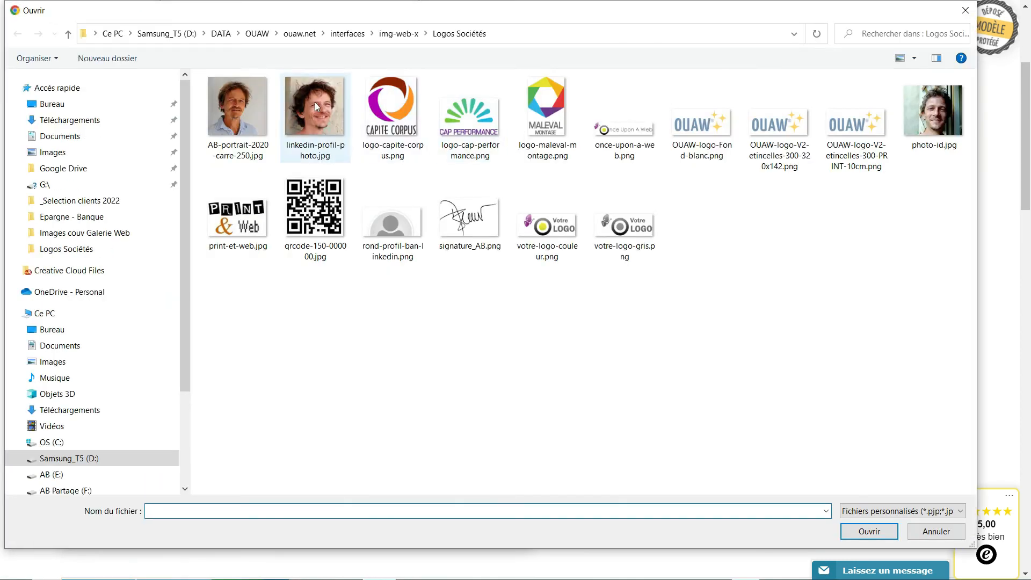
{"action": "double_click", "coordinate": [244, 111]}
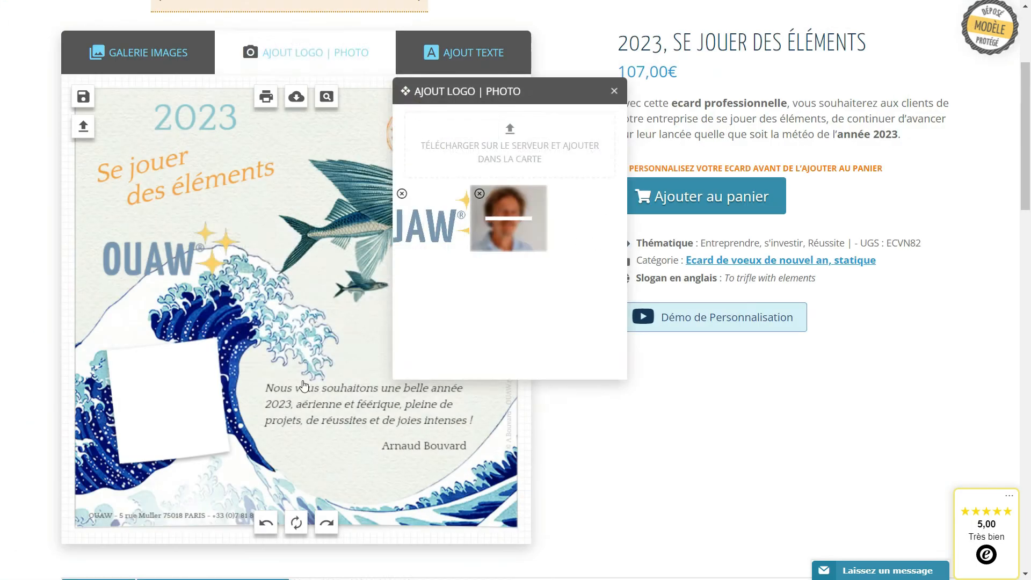
Move, shrink and tilt the portrait photo so it fits inside the white square with an even border.
{"action": "left_click_drag", "start_coordinate": [367, 322], "coordinate": [244, 410]}
{"action": "left_click_drag", "start_coordinate": [273, 486], "coordinate": [216, 457]}
{"action": "left_click_drag", "start_coordinate": [229, 335], "coordinate": [215, 335]}
{"action": "left_click_drag", "start_coordinate": [194, 371], "coordinate": [188, 373]}
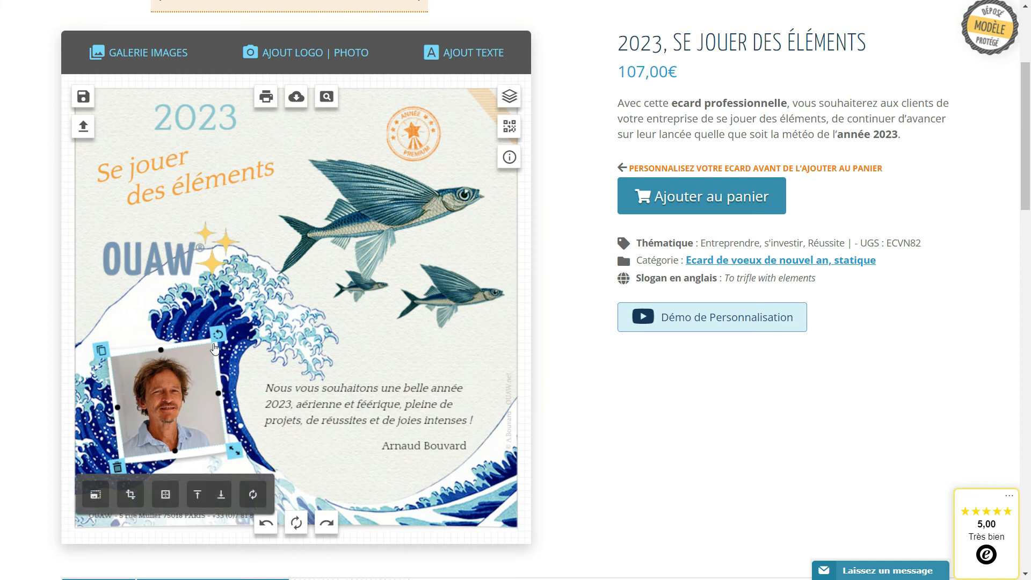
{"action": "left_click_drag", "start_coordinate": [217, 334], "coordinate": [219, 335]}
{"action": "left_click_drag", "start_coordinate": [189, 388], "coordinate": [189, 387]}
{"action": "left_click", "coordinate": [263, 359]}
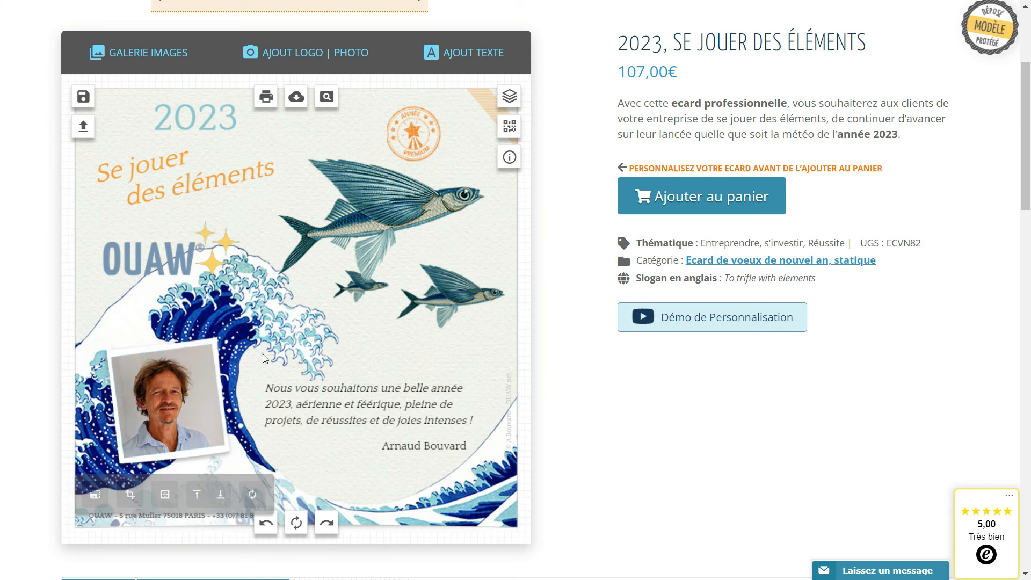
Add a brown pushpin from the gallery's Punaises - Pinces category and place it on the upper edge of the framed portrait.
{"action": "left_click", "coordinate": [150, 52]}
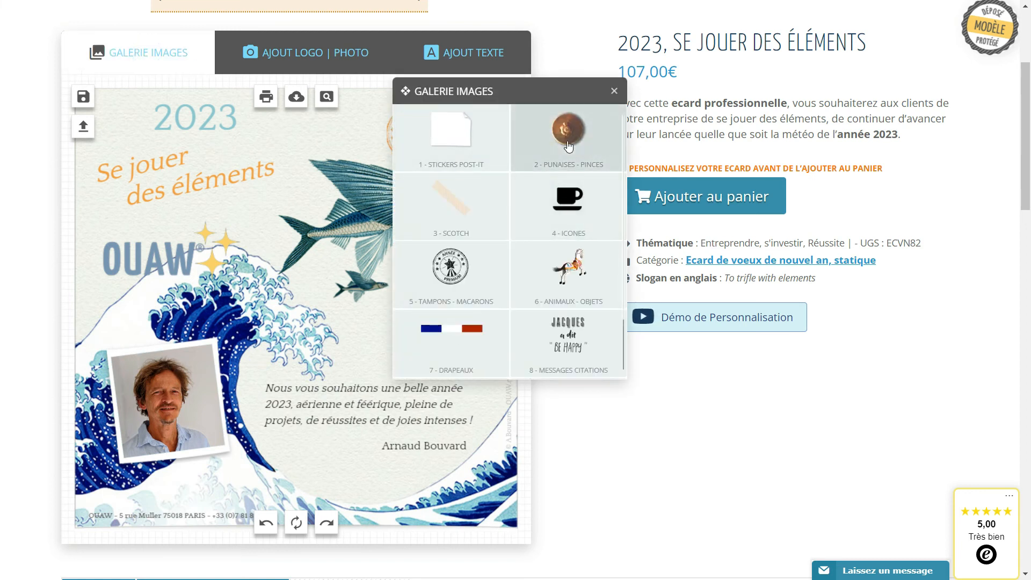
{"action": "left_click", "coordinate": [537, 168]}
{"action": "scroll", "coordinate": [512, 347], "scroll_direction": "down", "scroll_amount": 5}
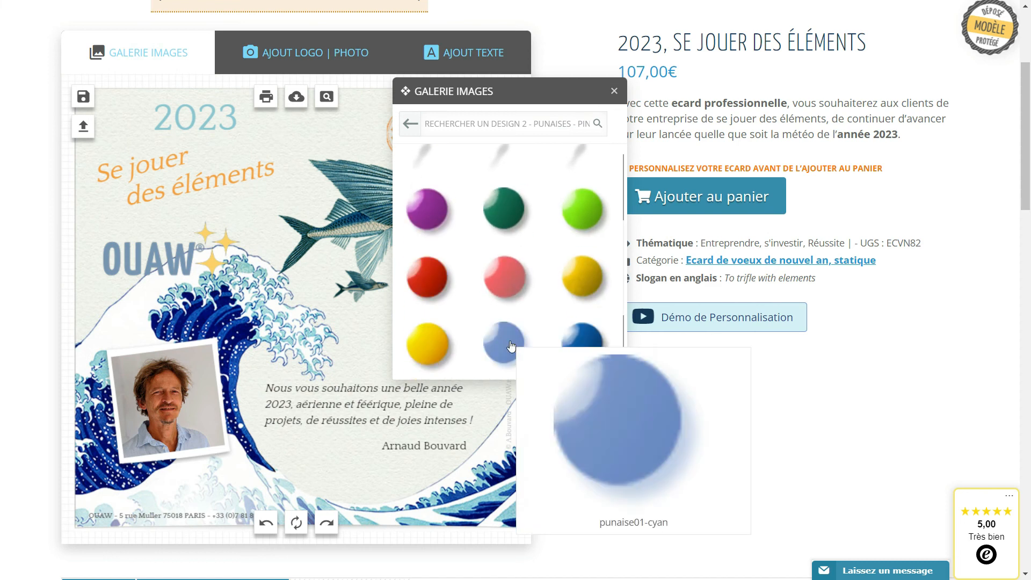
{"action": "left_click", "coordinate": [570, 275]}
{"action": "left_click_drag", "start_coordinate": [291, 316], "coordinate": [184, 346]}
{"action": "left_click", "coordinate": [342, 338]}
Save the modified card as a second creation named "crea2".
{"action": "left_click", "coordinate": [89, 100]}
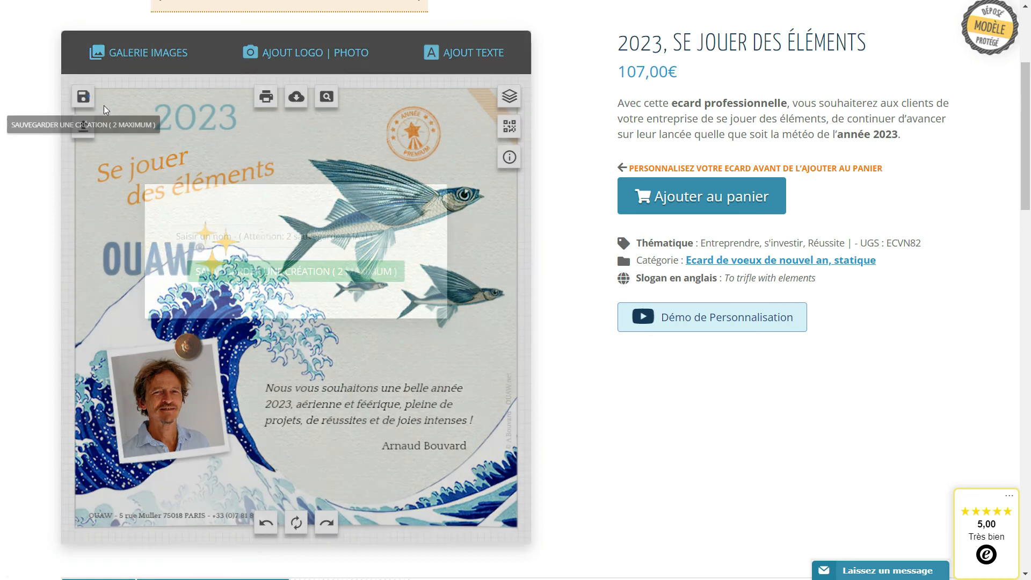
{"action": "left_click", "coordinate": [216, 232]}
{"action": "type", "text": "cre"}
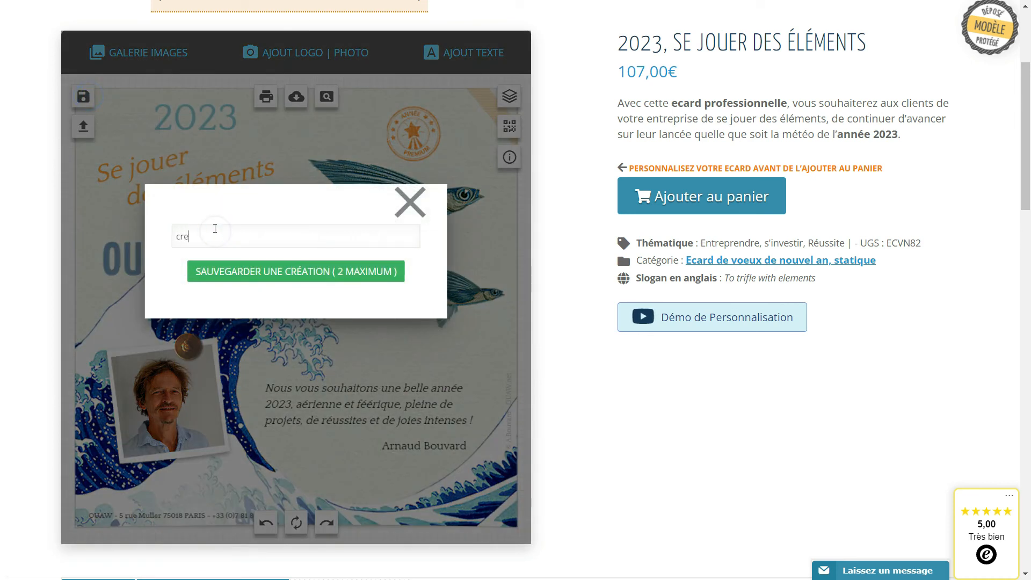
{"action": "left_click", "coordinate": [236, 272]}
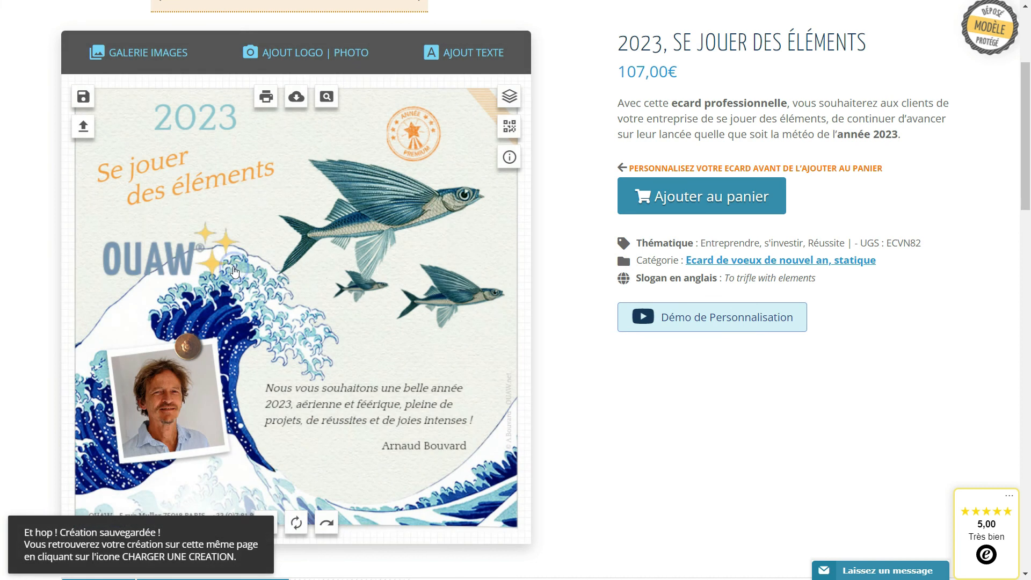
Load the saved creation "crea1" for comparison, reload "crea2" and close the list of creations.
{"action": "left_click", "coordinate": [84, 128]}
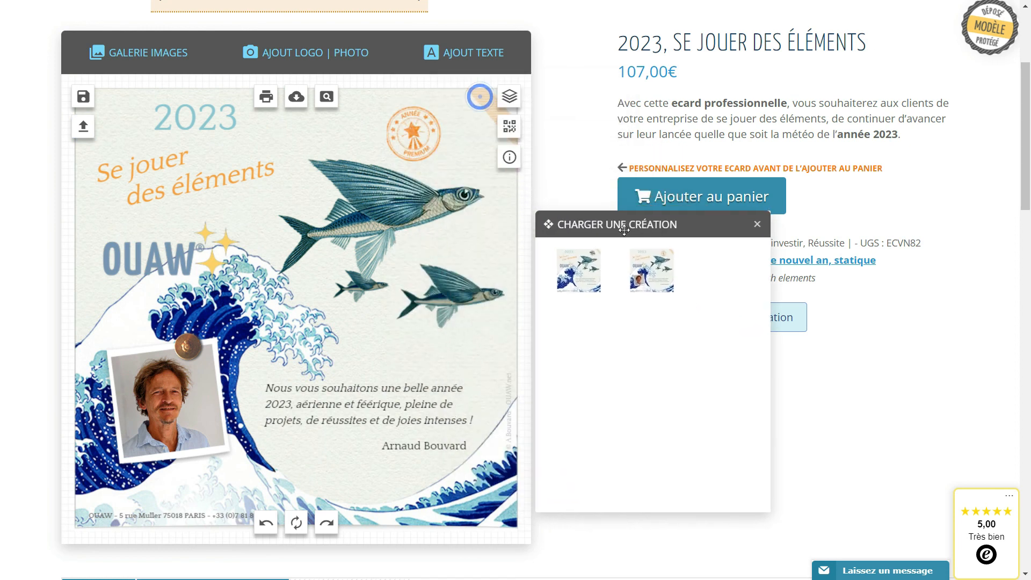
{"action": "left_click", "coordinate": [574, 281]}
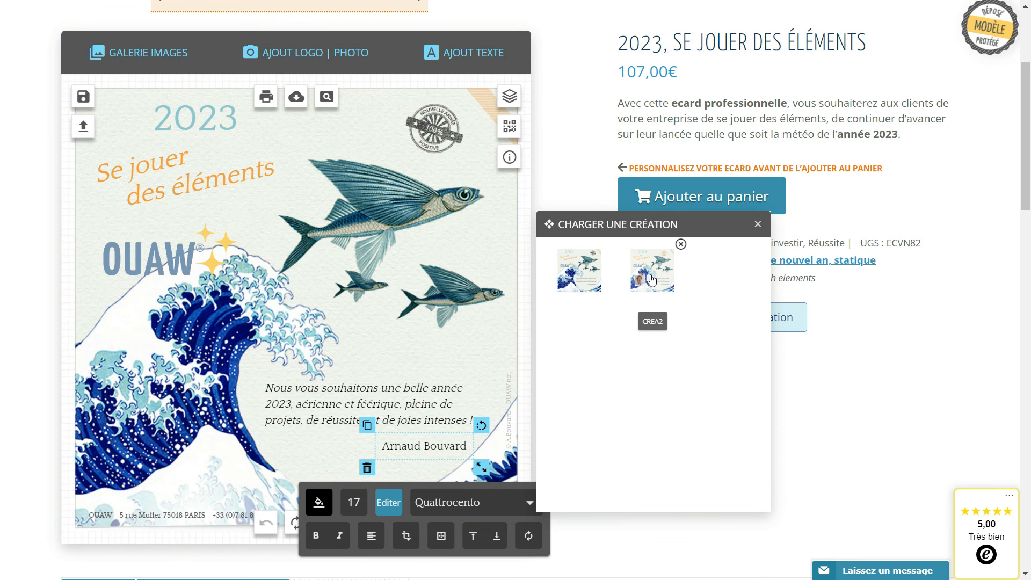
{"action": "left_click", "coordinate": [652, 280]}
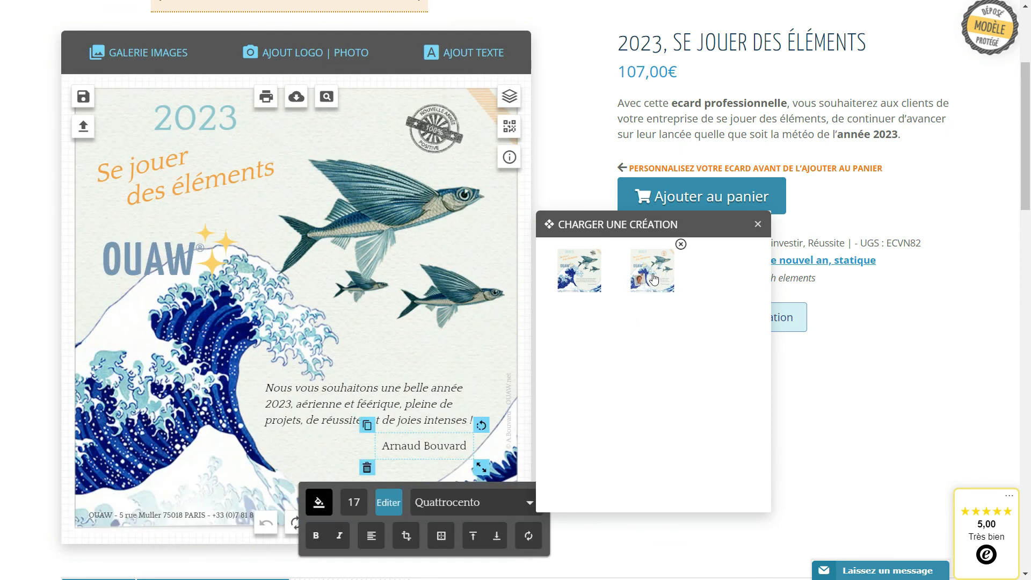
{"action": "left_click", "coordinate": [654, 280]}
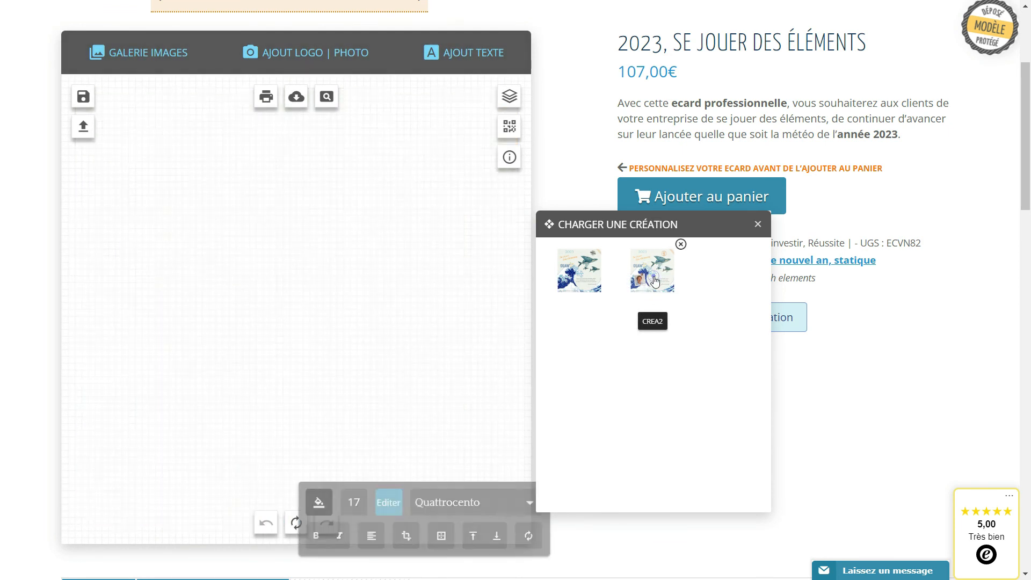
{"action": "left_click", "coordinate": [758, 225]}
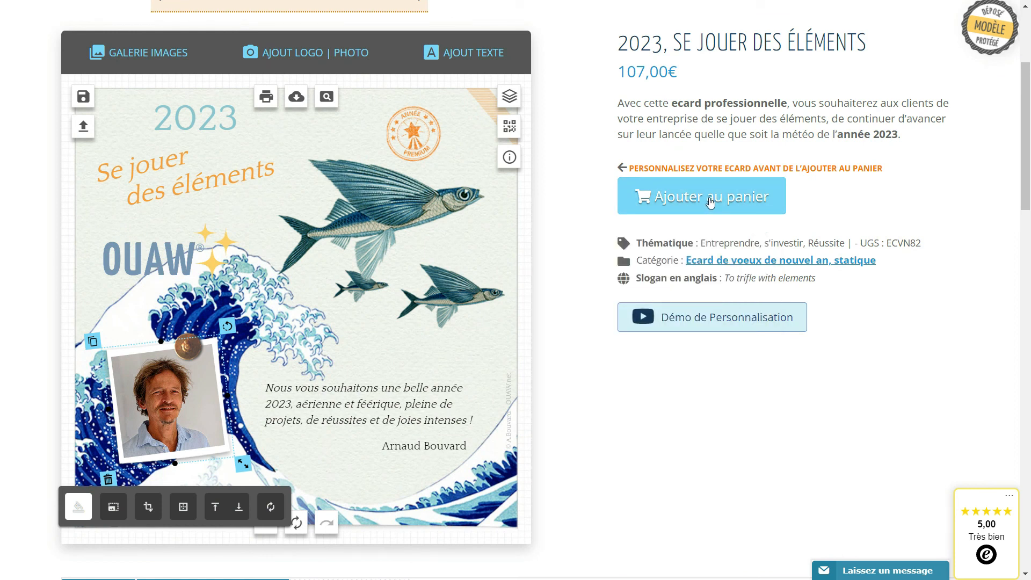